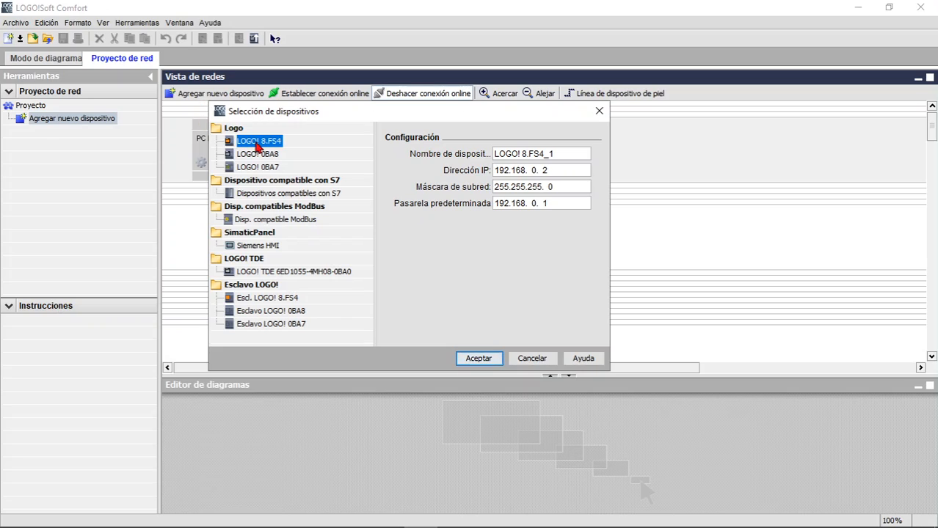
Name the new LOGO! 8.FS4 device PLC1 and set its IP address to 192.168.0.6.
left_click_drag(559, 153, 453, 166)
left_click_drag(583, 151, 441, 145)
type("PLC1")
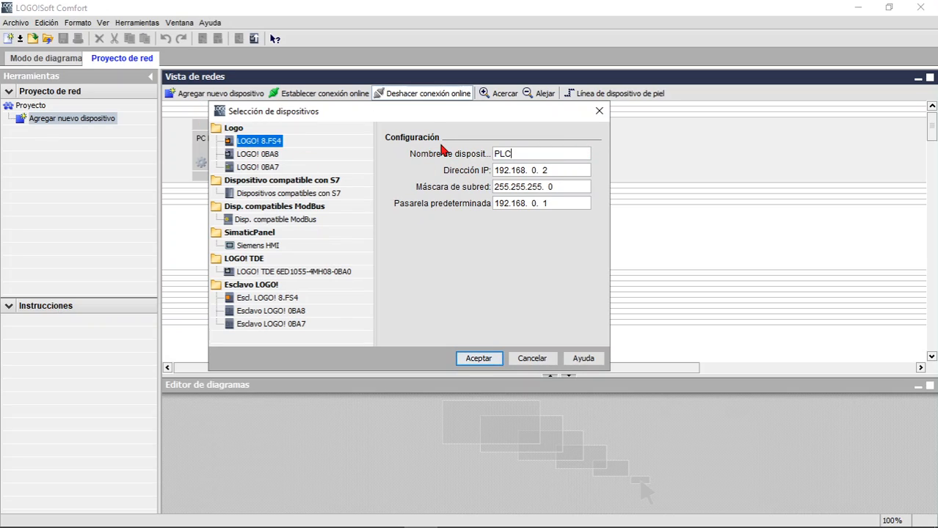
left_click(550, 167)
key("BackSpace")
type("6")
Clear PLC1's default gateway and add the device to the network project.
left_click(562, 206)
key("BackSpace")
key("BackSpace")
key("BackSpace")
key("BackSpace")
key("BackSpace")
key("BackSpace")
key("BackSpace")
key("BackSpace")
left_click(477, 359)
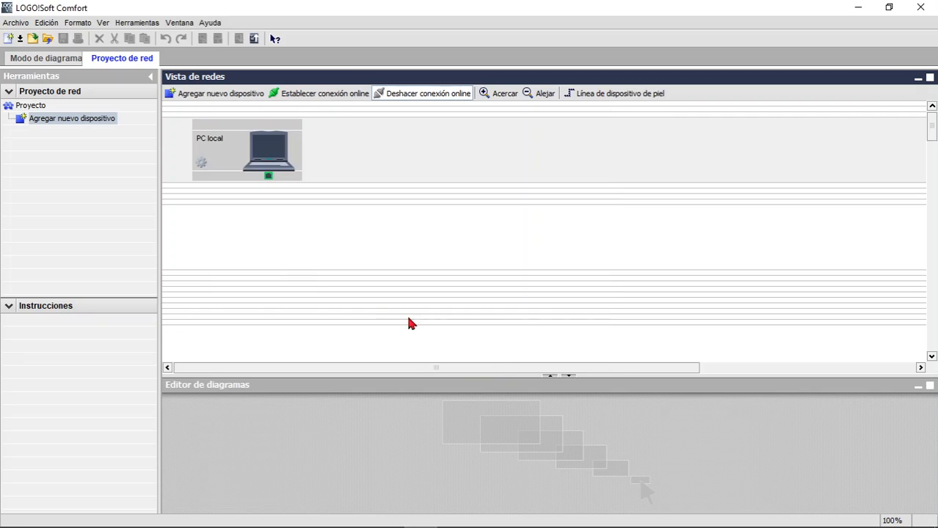
Start adding a second LOGO! 8.FS4 device named PLC2 with the IP address 192.168.0.8.
left_click(60, 123)
double_click(60, 122)
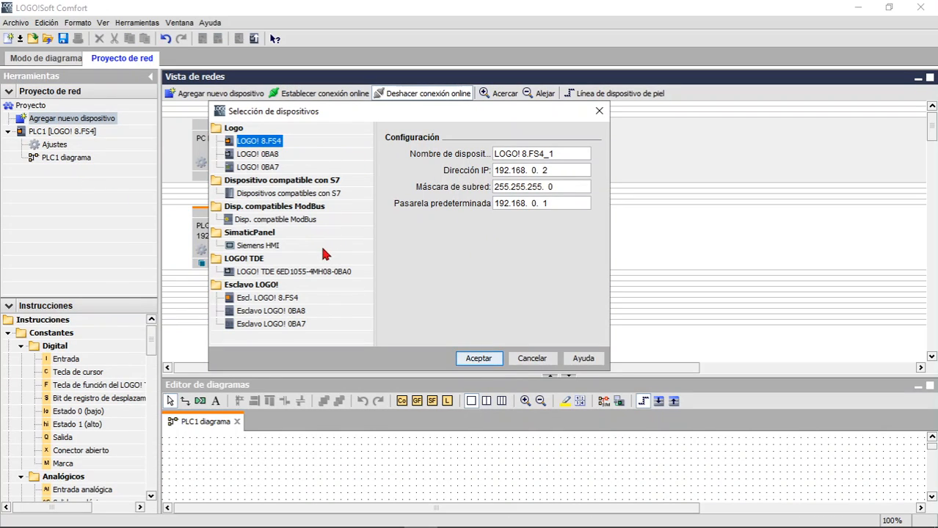
left_click(561, 154)
key("BackSpace")
key("BackSpace")
key("BackSpace")
key("BackSpace")
key("BackSpace")
key("BackSpace")
key("BackSpace")
key("BackSpace")
key("BackSpace")
key("BackSpace")
key("BackSpace")
key("BackSpace")
key("BackSpace")
type("PLC2")
left_click(560, 171)
key("BackSpace")
type("5")
key("BackSpace")
type("8")
Clear PLC2's default gateway and add the device to the network project.
left_click(570, 205)
key("BackSpace")
key("BackSpace")
key("BackSpace")
key("BackSpace")
key("BackSpace")
key("BackSpace")
key("BackSpace")
key("BackSpace")
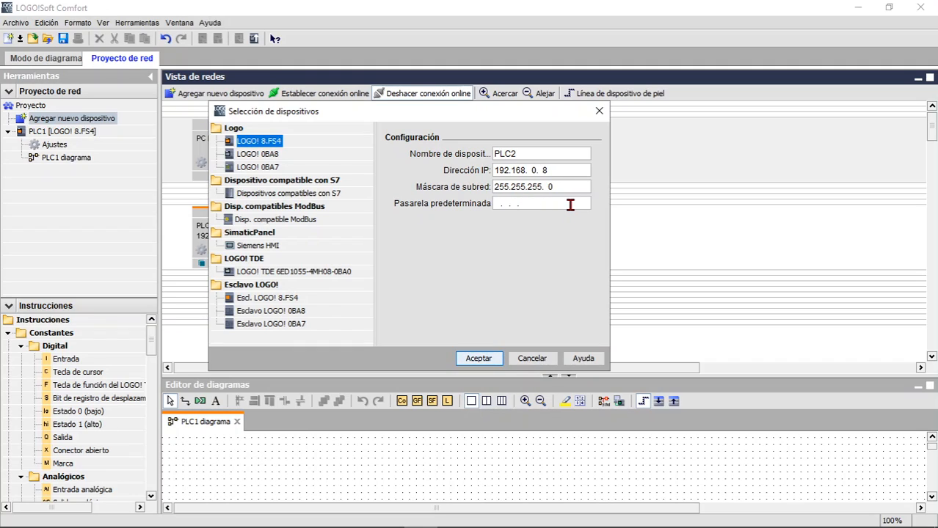
left_click(493, 357)
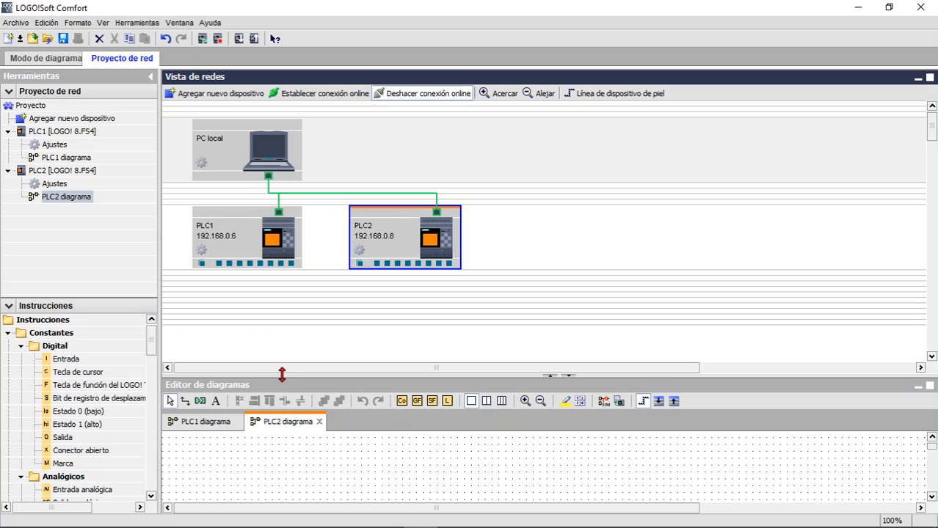
Enlarge the diagram editor and split it into two panes, with the PLC1 diagram in one and the PLC2 diagram in the other.
left_click_drag(282, 375, 297, 176)
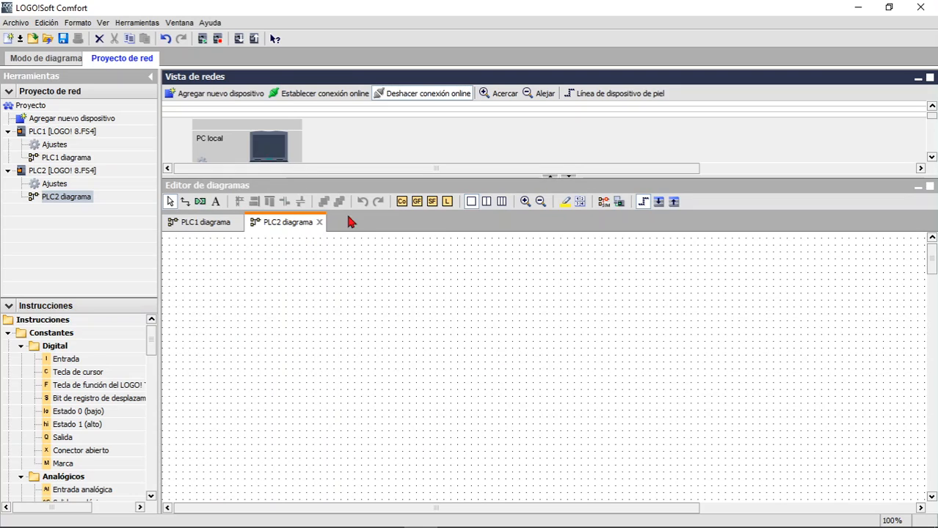
left_click(489, 206)
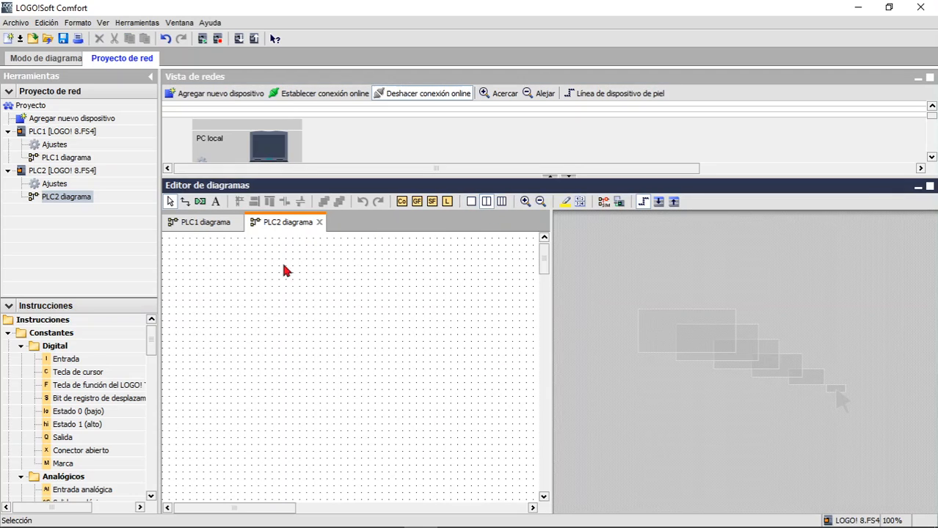
left_click_drag(275, 222, 684, 246)
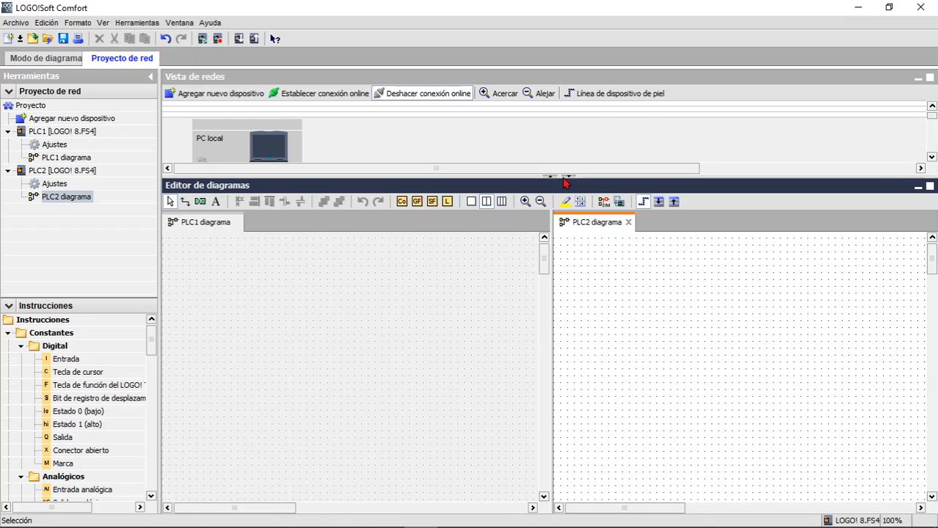
Enlarge the network view and magnify it to 150% with the local PC and both PLCs in view.
left_click_drag(580, 183, 617, 477)
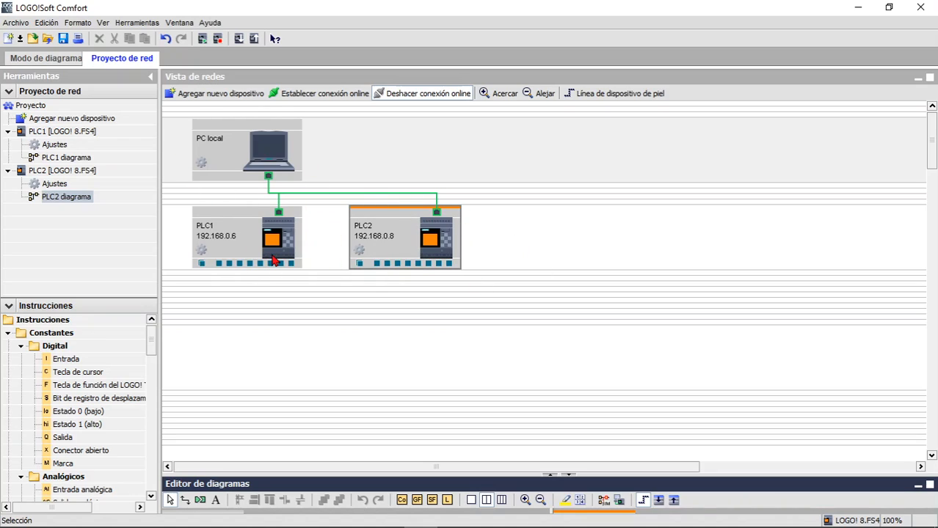
scroll(274, 260, "up", 1)
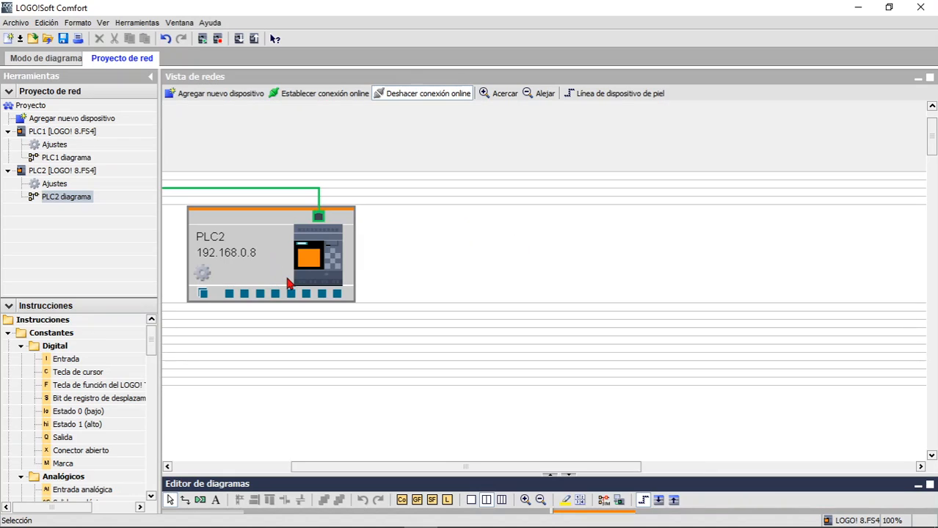
scroll(288, 283, "down", 1)
left_click_drag(403, 467, 284, 467)
scroll(281, 356, "up", 1)
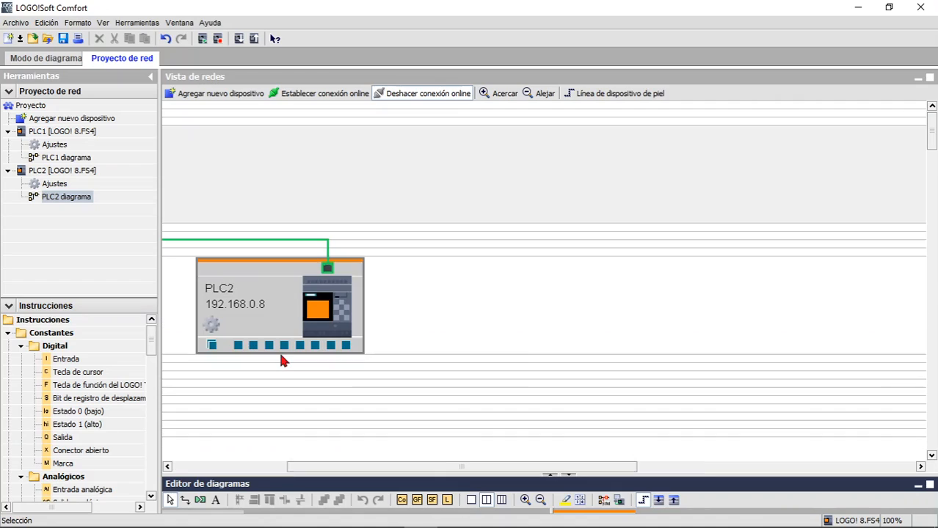
left_click_drag(414, 476, 251, 443)
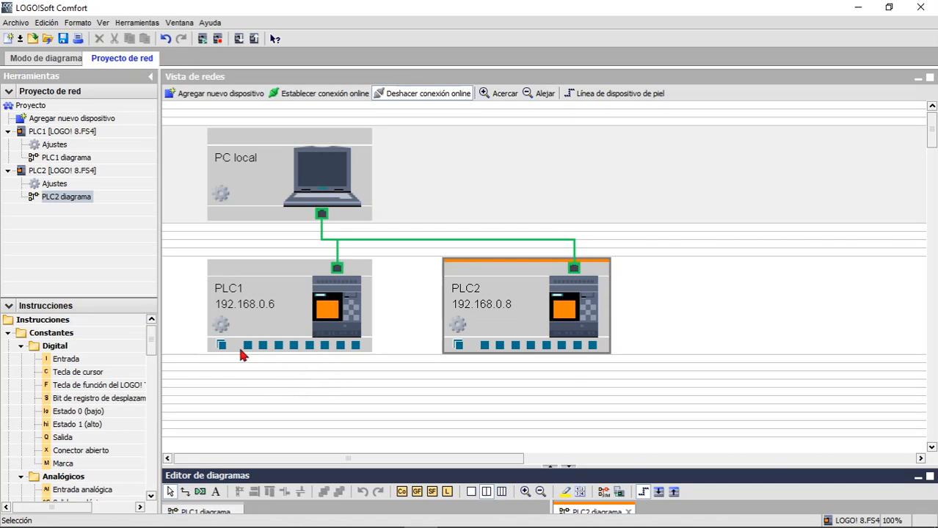
Connect the first and second connection ports of PLC1 to the matching ports of PLC2.
left_click(255, 371)
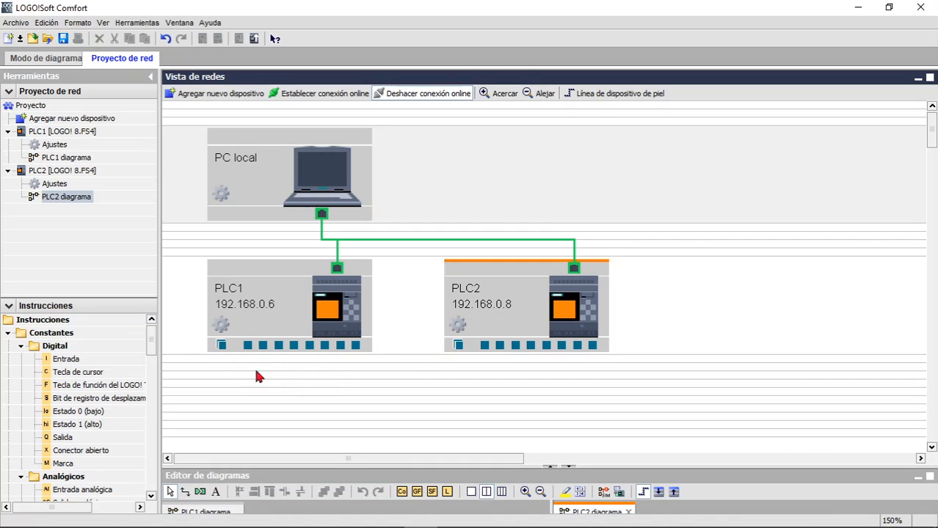
mouse_move(221, 345)
left_mouse_down()
mouse_move(477, 357)
mouse_move(324, 372)
mouse_move(224, 349)
left_mouse_up()
left_click(312, 375)
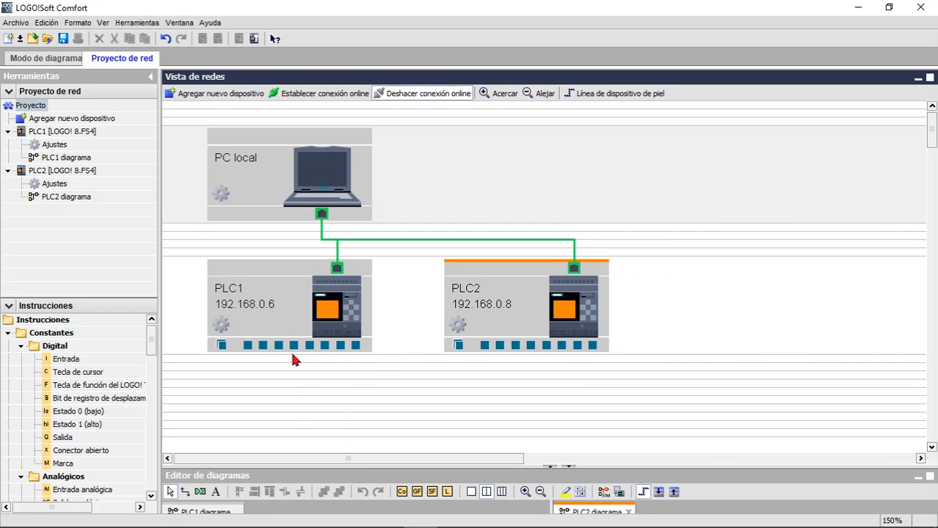
left_click_drag(247, 345, 485, 346)
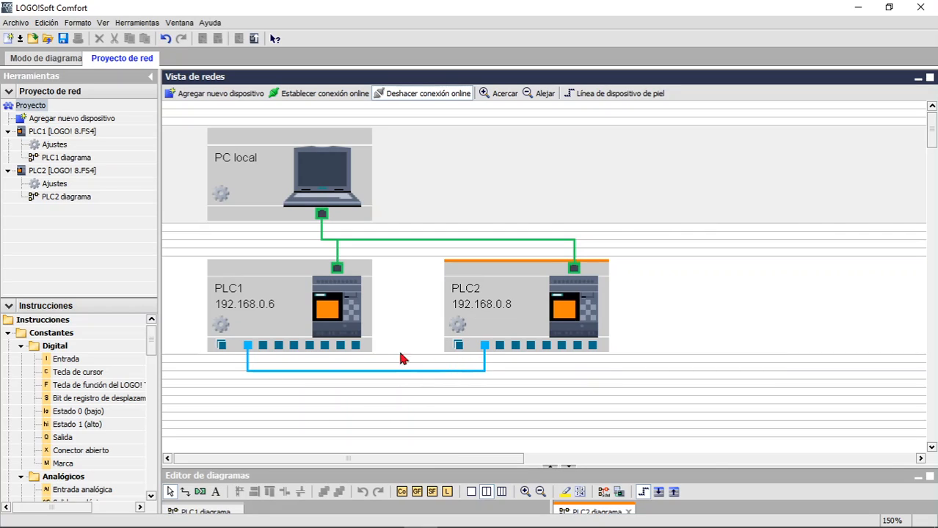
left_click_drag(328, 362, 499, 345)
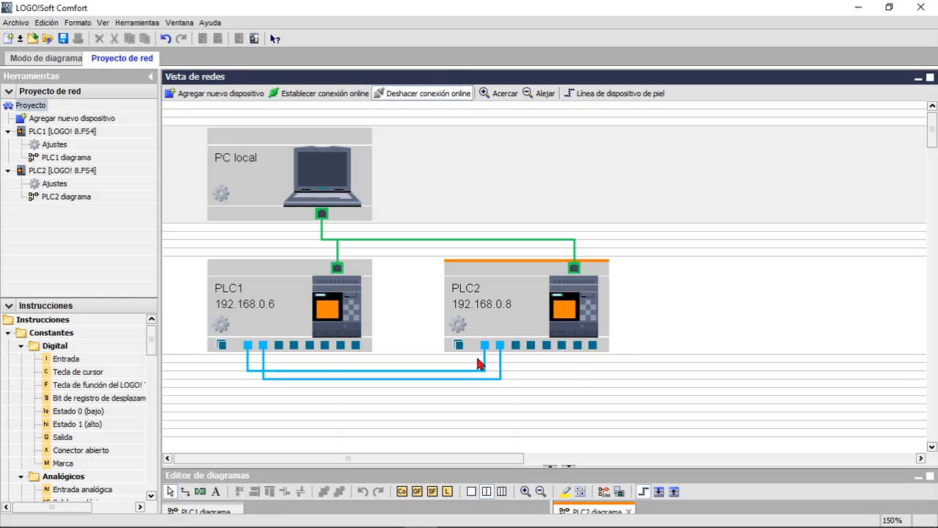
Delete both port connections between PLC1 and PLC2, starting with the one between the second ports.
left_click_drag(527, 381, 458, 359)
left_click(464, 379)
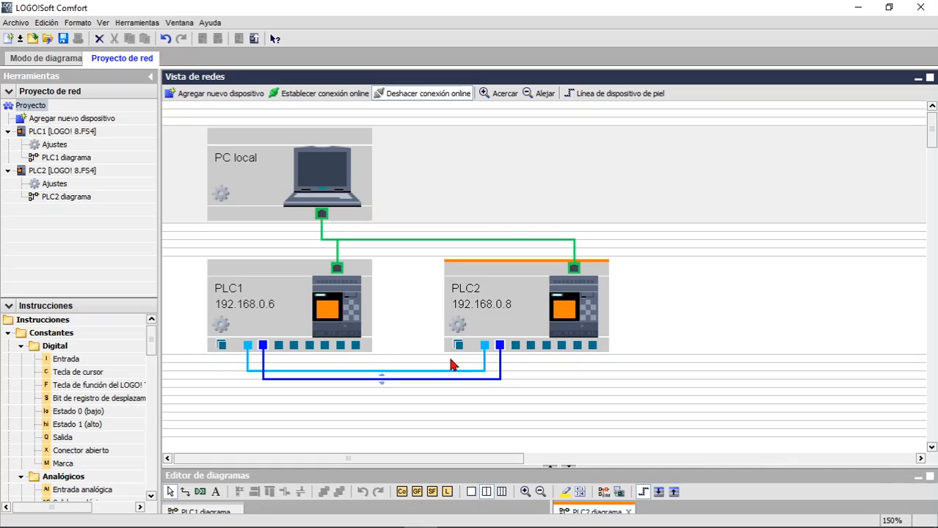
left_click(451, 376)
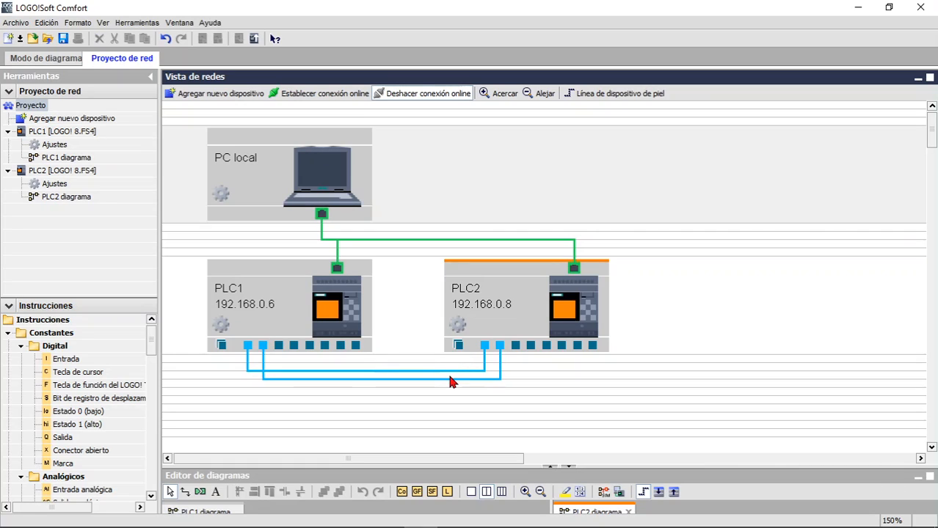
left_click(449, 378)
key("Delete")
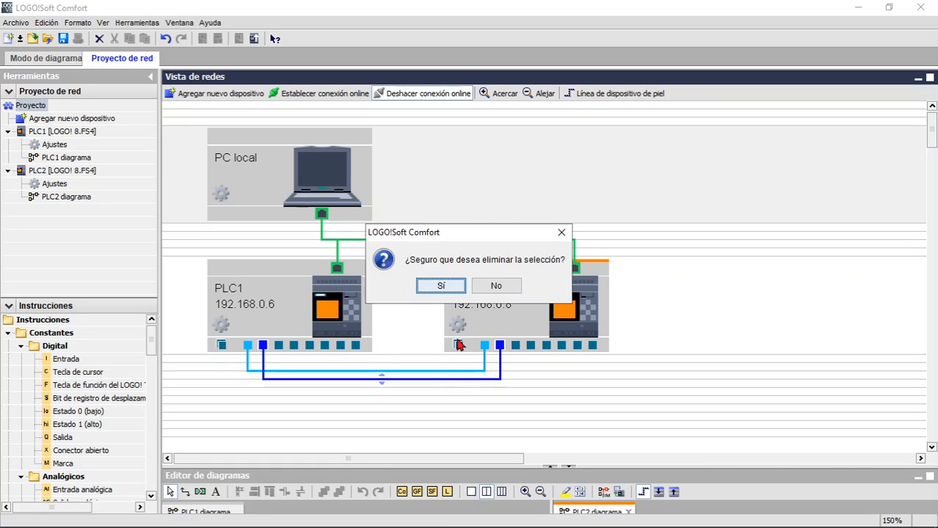
left_click(442, 286)
left_click(418, 372)
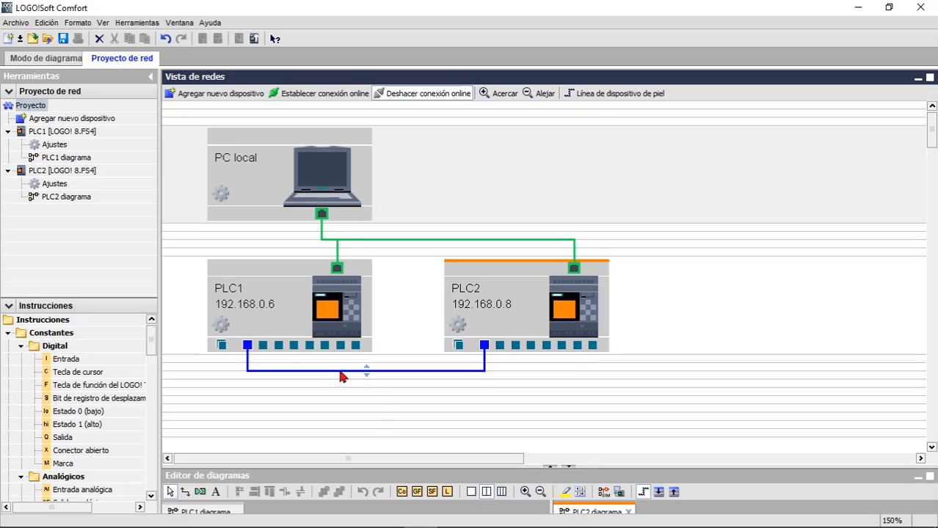
key("Delete")
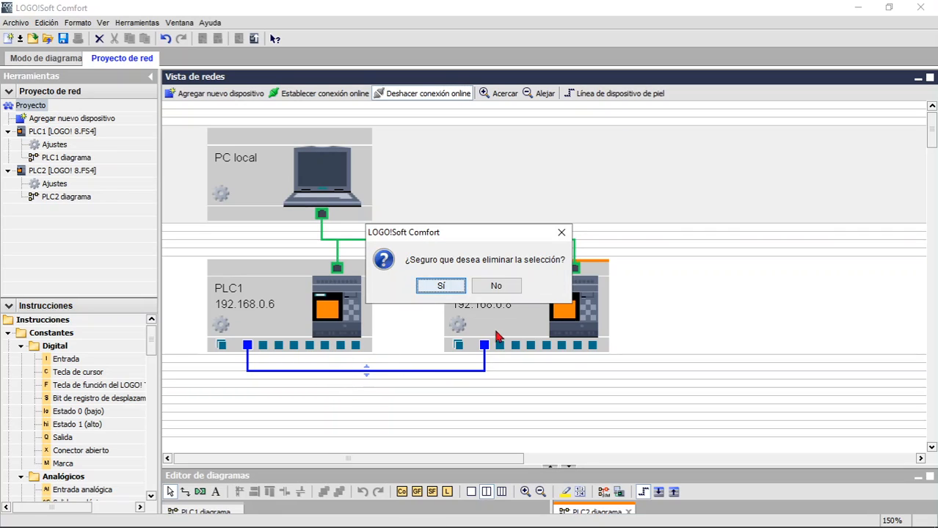
left_click(439, 287)
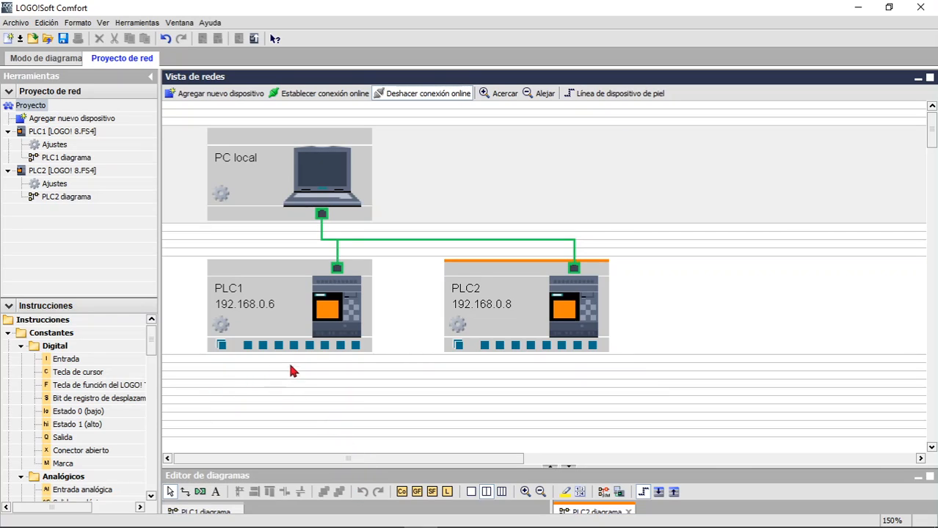
Connect PLC1's first port to PLC2's first port and delete that connection.
left_click_drag(247, 346, 485, 346)
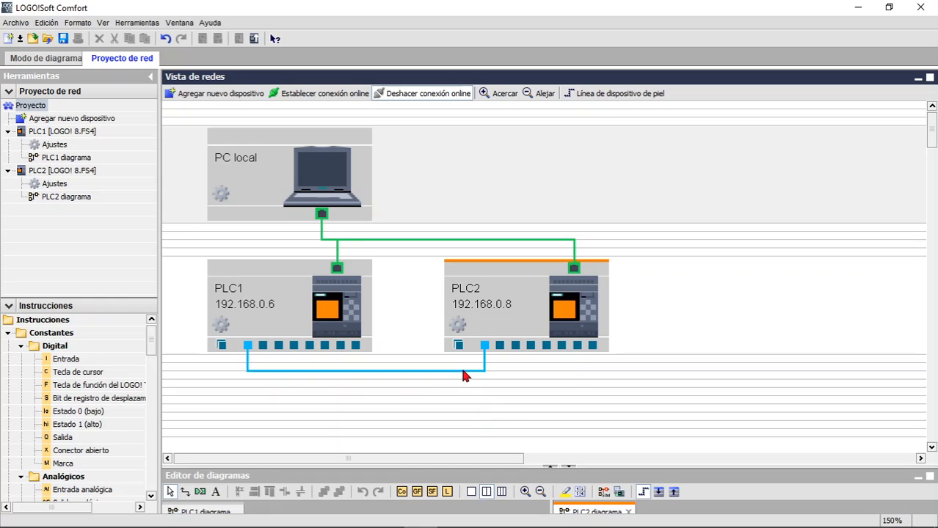
left_click(462, 371)
key("Delete")
left_click(445, 290)
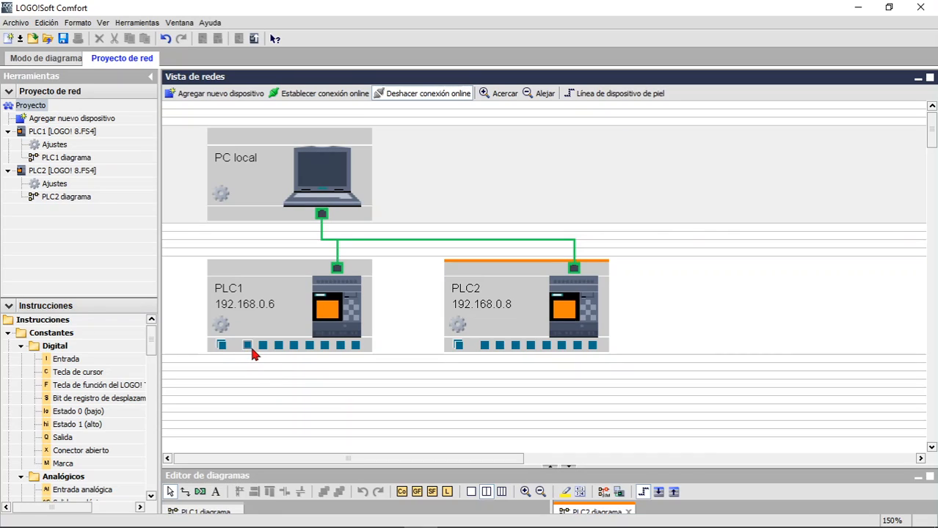
Connect PLC1's first port to PLC2's second port and delete that connection.
mouse_move(252, 353)
left_mouse_down()
mouse_move(398, 426)
mouse_move(511, 356)
mouse_move(500, 355)
left_mouse_up()
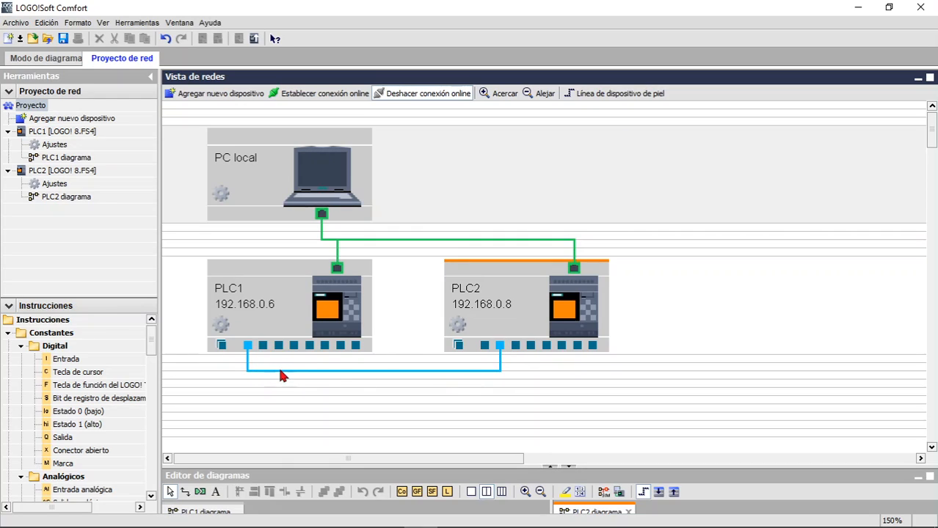
left_click(355, 370)
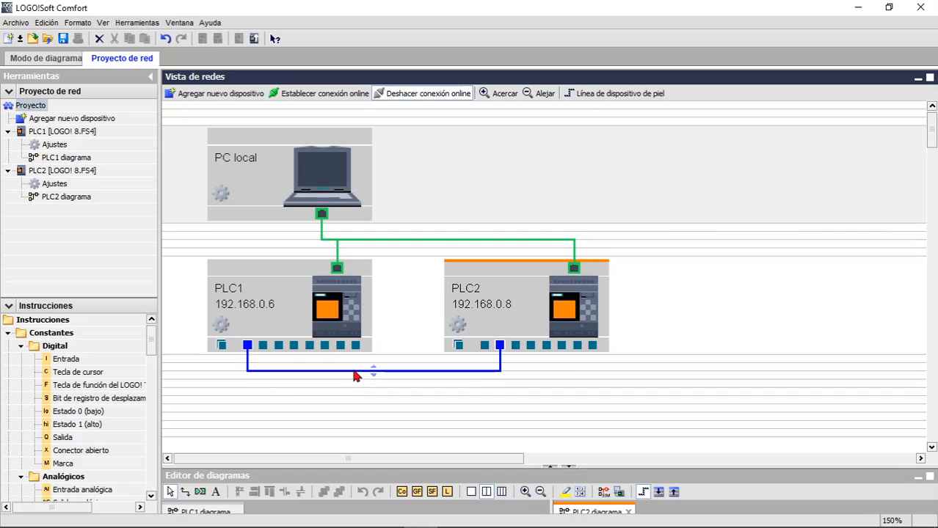
key("Delete")
left_click(441, 285)
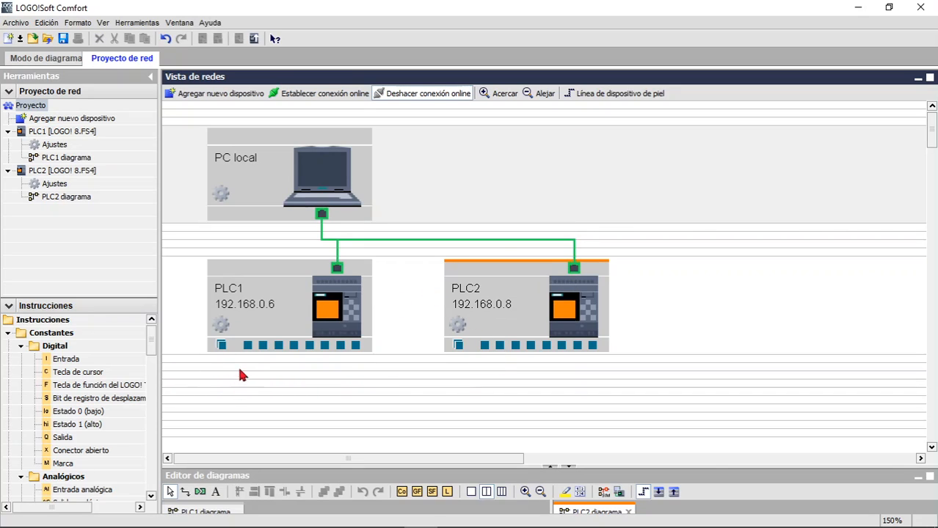
Try and inspect an S7 connection from PLC1's first port to PLC2's last port, and delete it.
left_click_drag(247, 346, 593, 345)
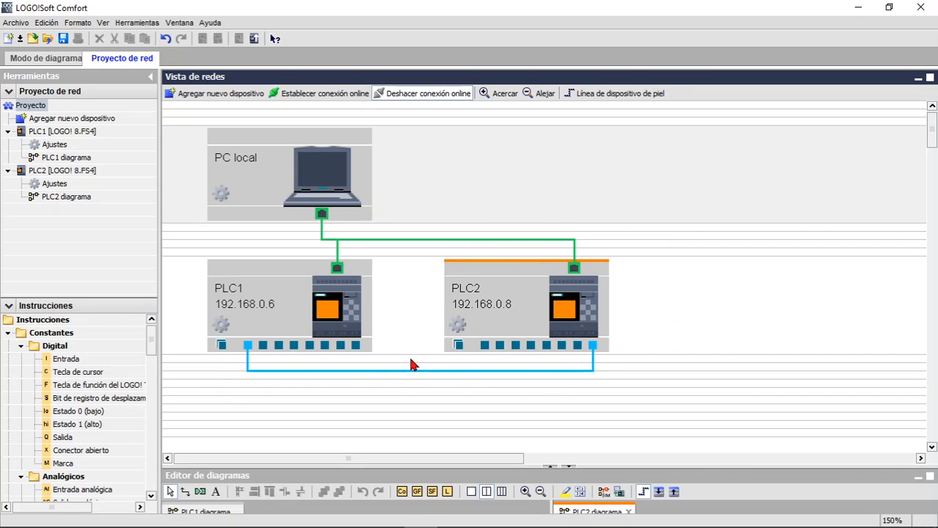
double_click(374, 372)
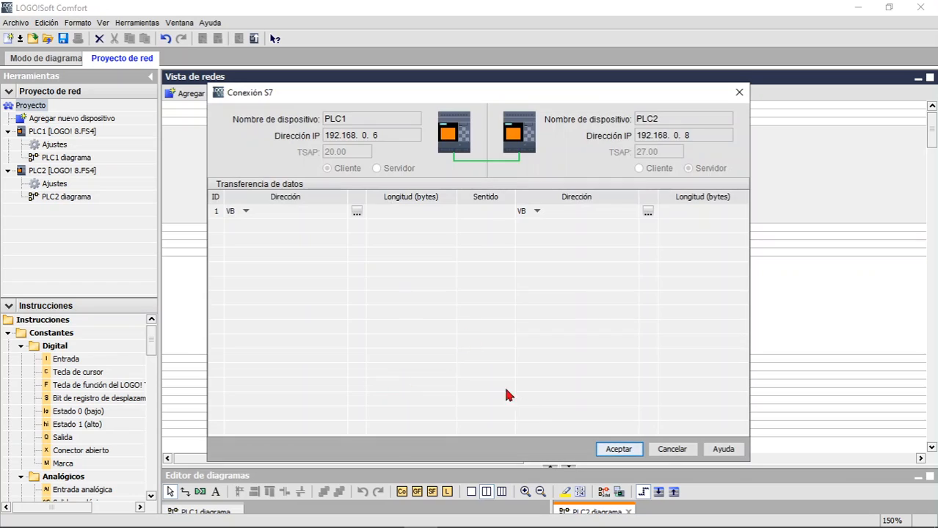
left_click(616, 448)
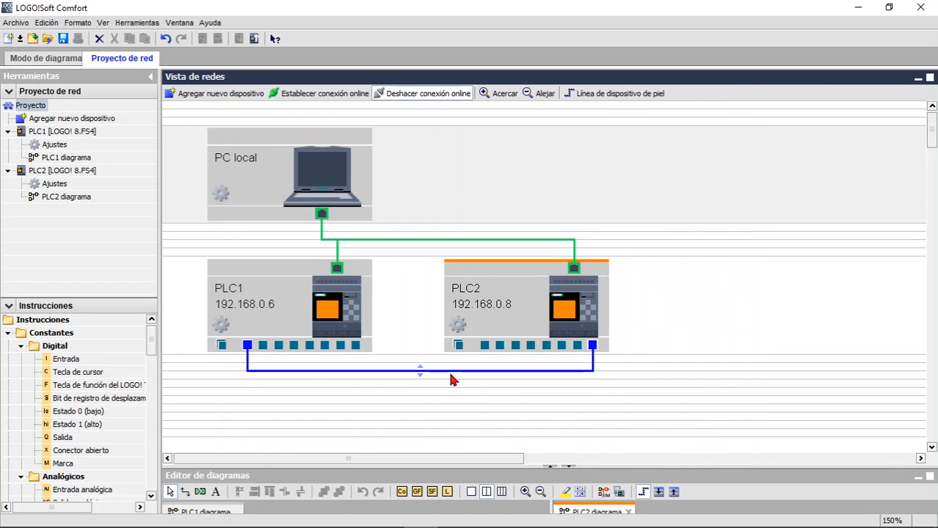
key("Delete")
left_click(432, 286)
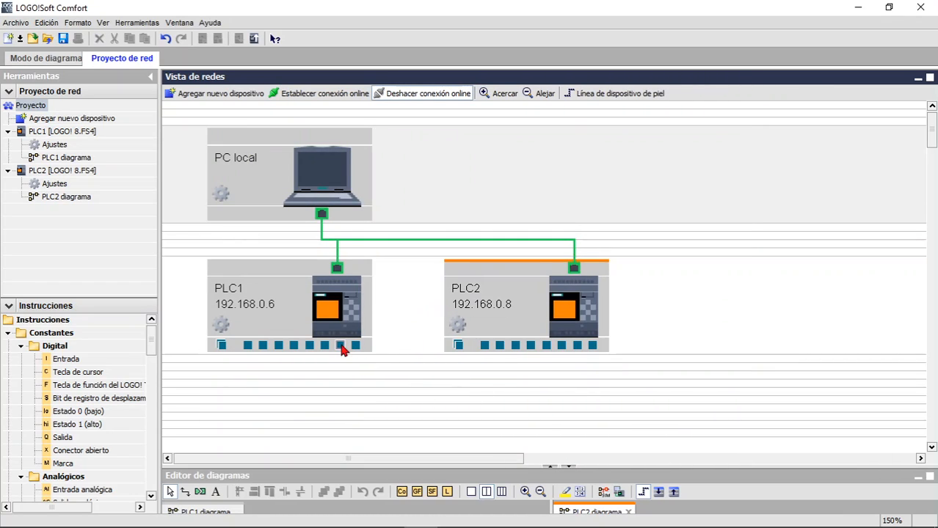
Connect PLC1's seventh port to PLC2's last port and delete that connection.
left_click_drag(340, 345, 593, 345)
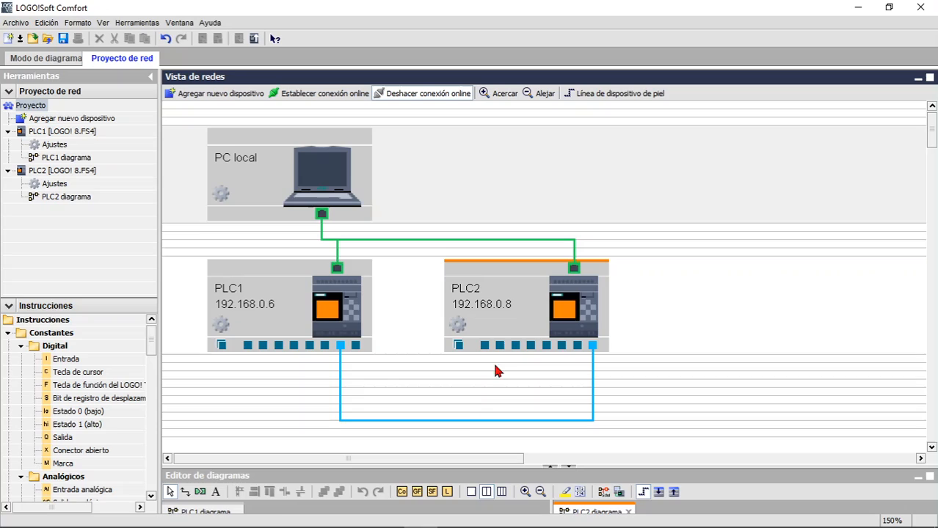
left_click(462, 419)
key("Delete")
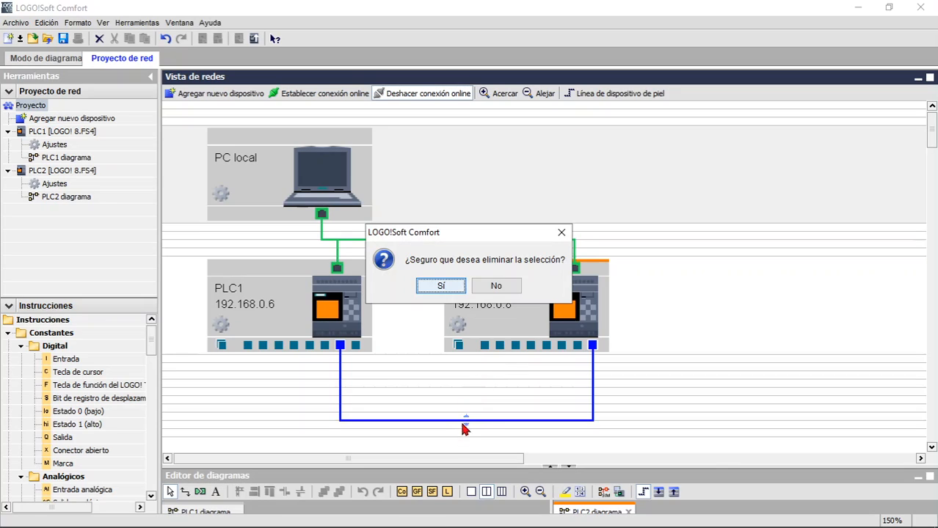
left_click(440, 288)
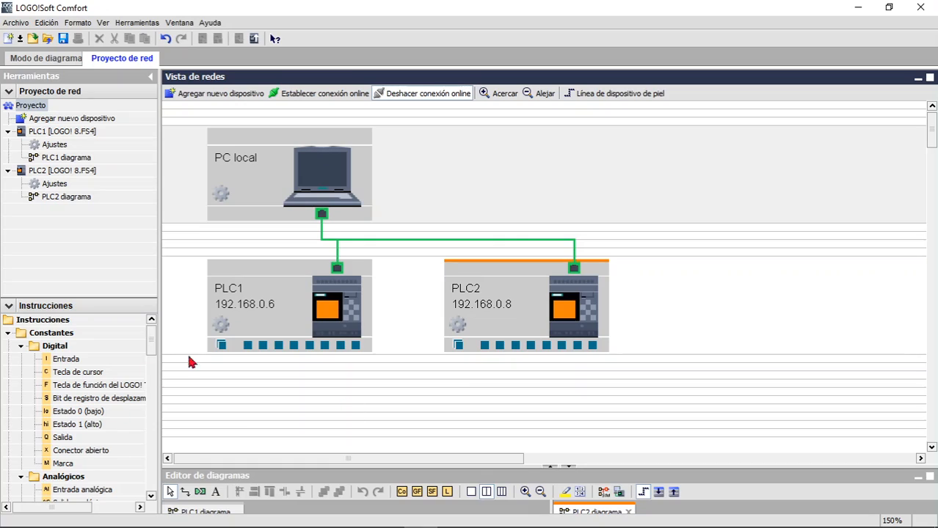
Create an S7 connection starting from PLC2's first port and ending at PLC1's first port.
left_click_drag(484, 345, 247, 345)
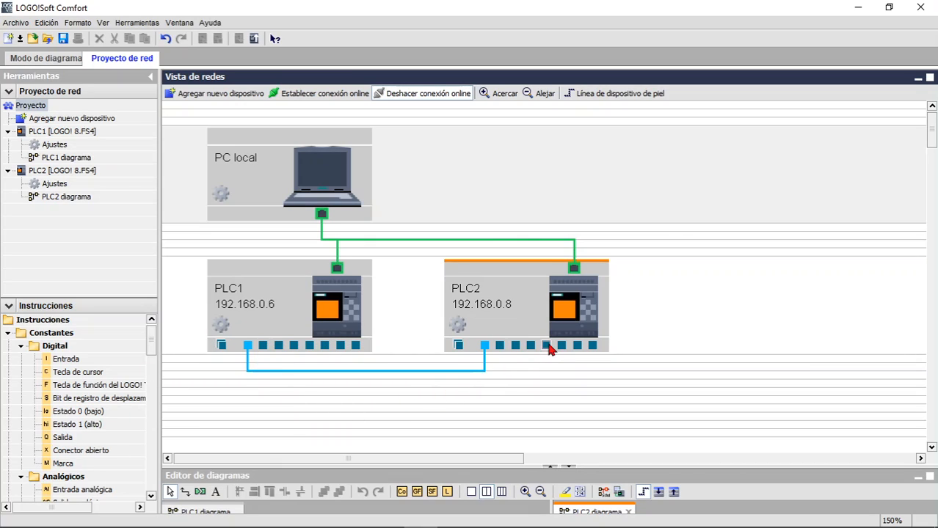
Connect PLC2's fifth port to PLC1's fourth port and delete that connection.
left_click_drag(547, 346, 294, 346)
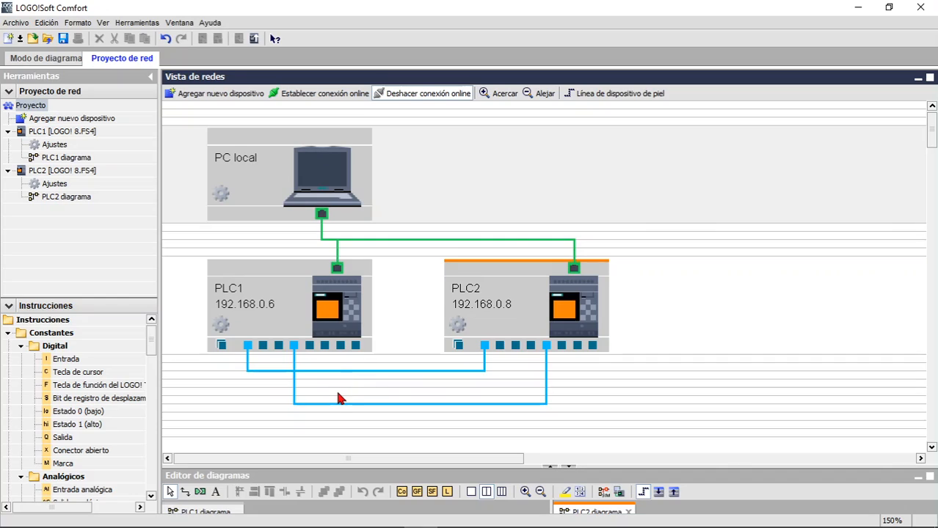
left_click(335, 403)
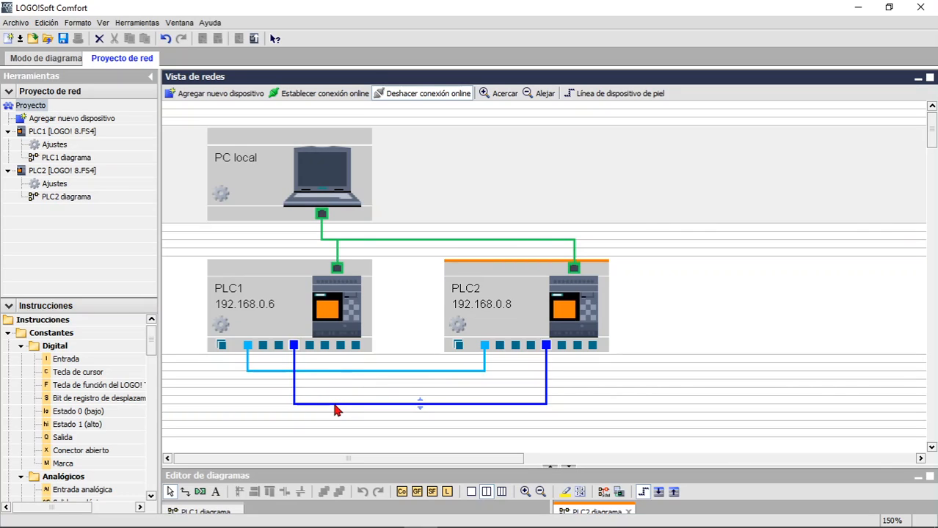
key("Delete")
left_click(441, 286)
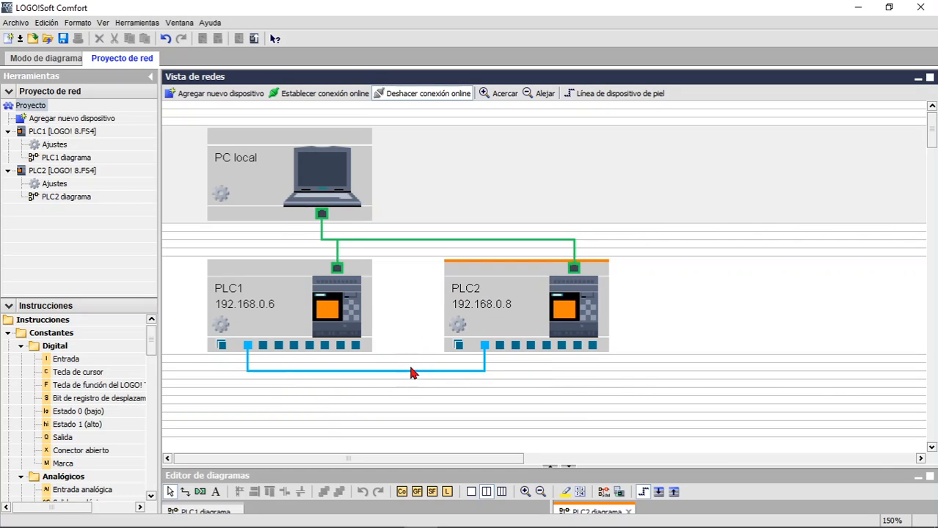
Delete the S7 connection between the first ports of PLC1 and PLC2.
left_click(410, 372)
key("Delete")
left_click(438, 286)
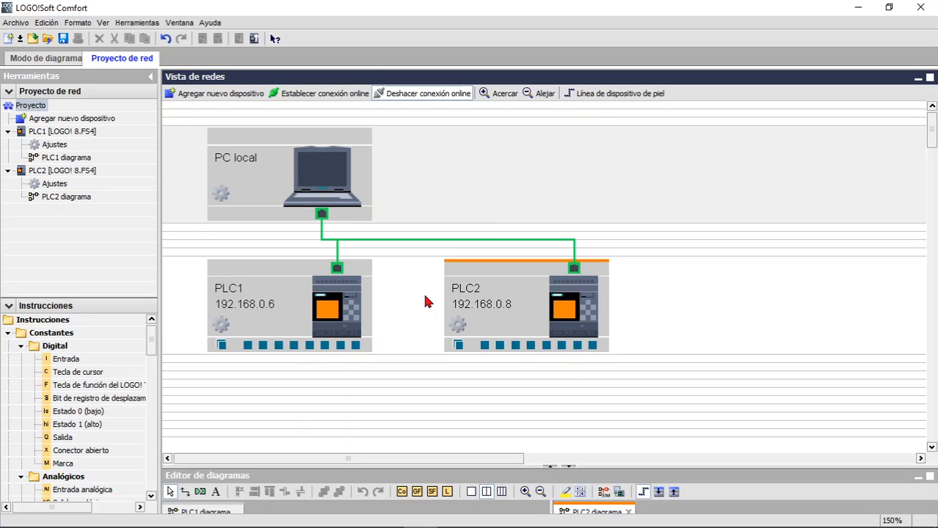
Create S7 connections from PLC1's first port to PLC2's second port and from PLC2's third port to PLC1's last port.
left_click_drag(250, 345, 500, 345)
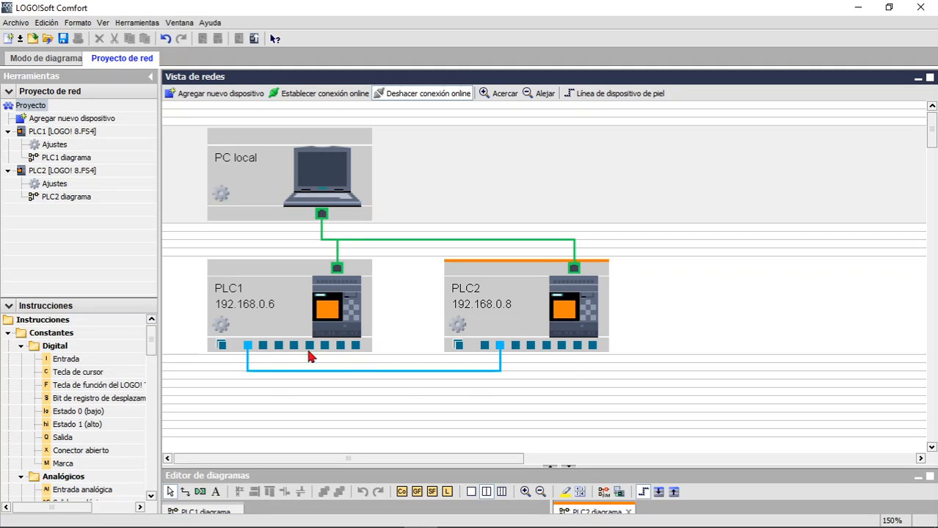
left_click_drag(514, 346, 357, 351)
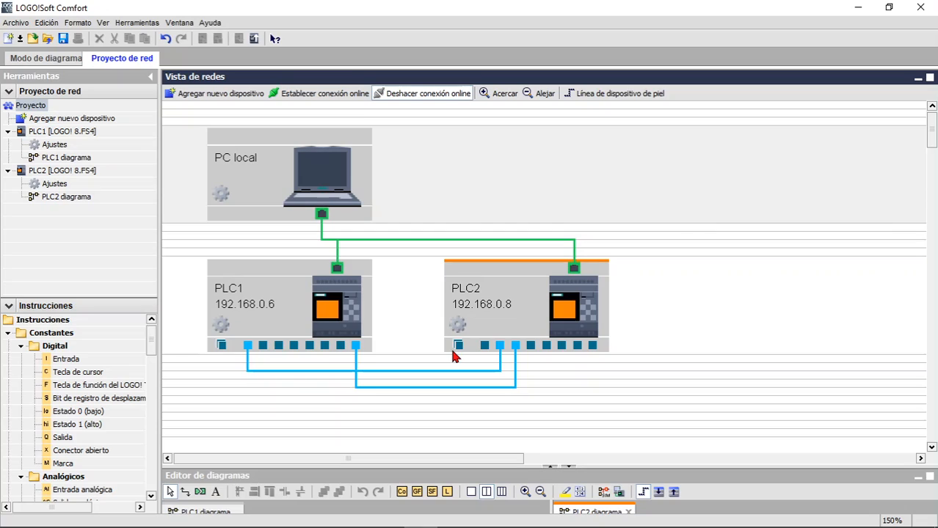
Inspect the client and server roles and TSAPs of the connection from PLC1's first port against the network view, leaving its settings as they are.
double_click(306, 371)
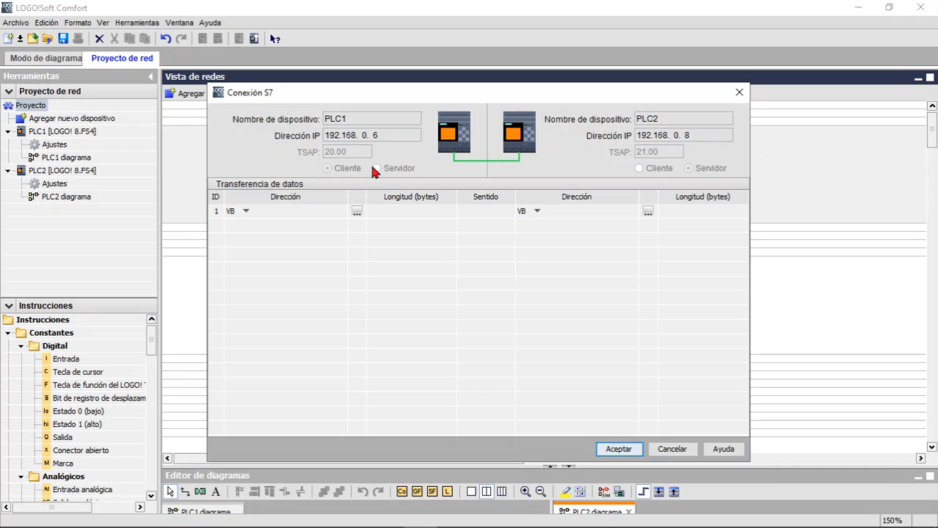
left_click_drag(385, 96, 464, 291)
left_click_drag(378, 293, 557, 103)
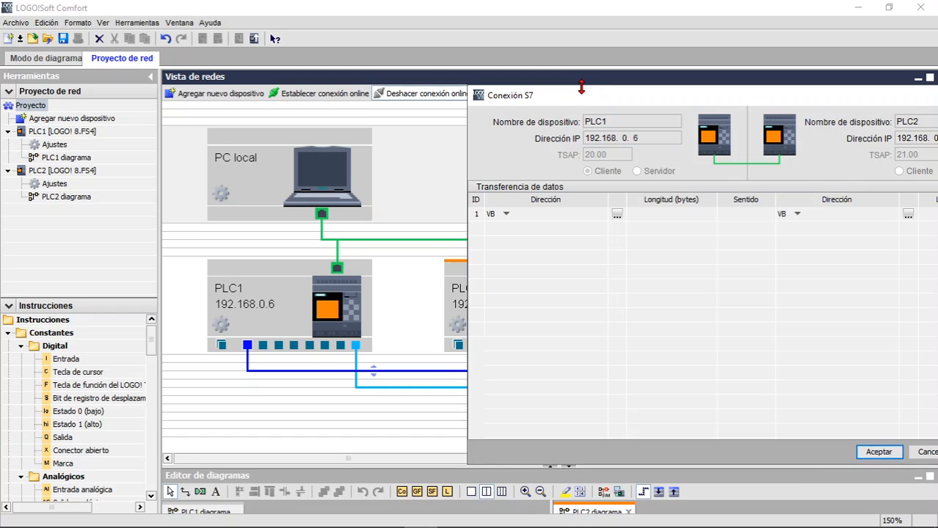
left_click_drag(580, 88, 185, 123)
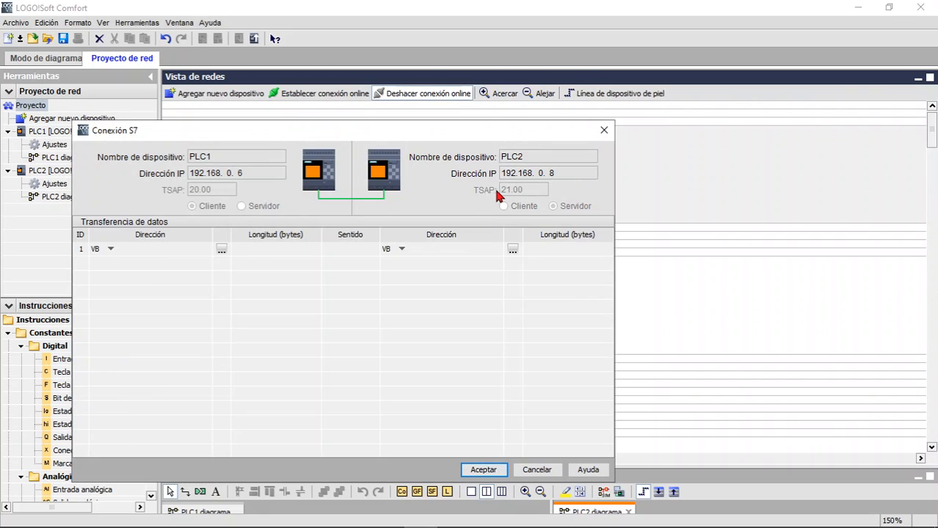
left_click_drag(502, 135, 543, 365)
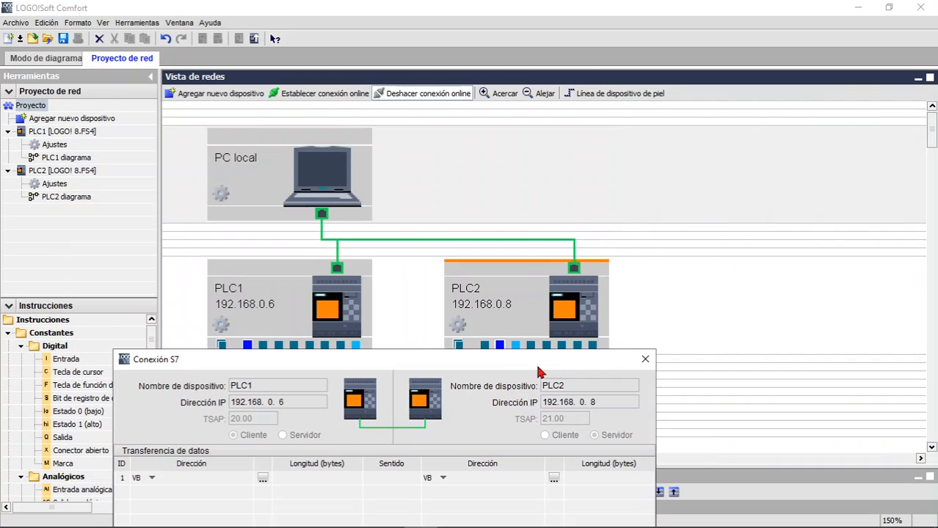
left_click_drag(462, 361, 464, 381)
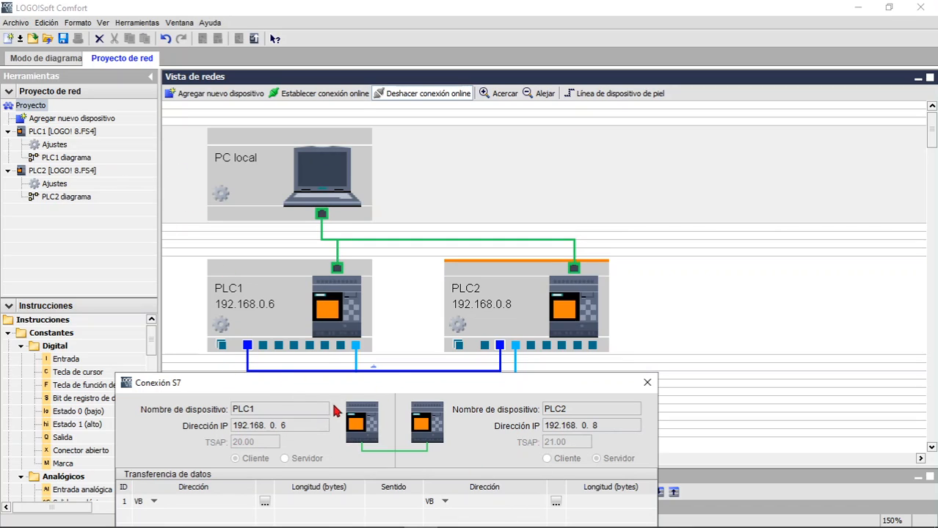
left_click_drag(332, 378, 569, 135)
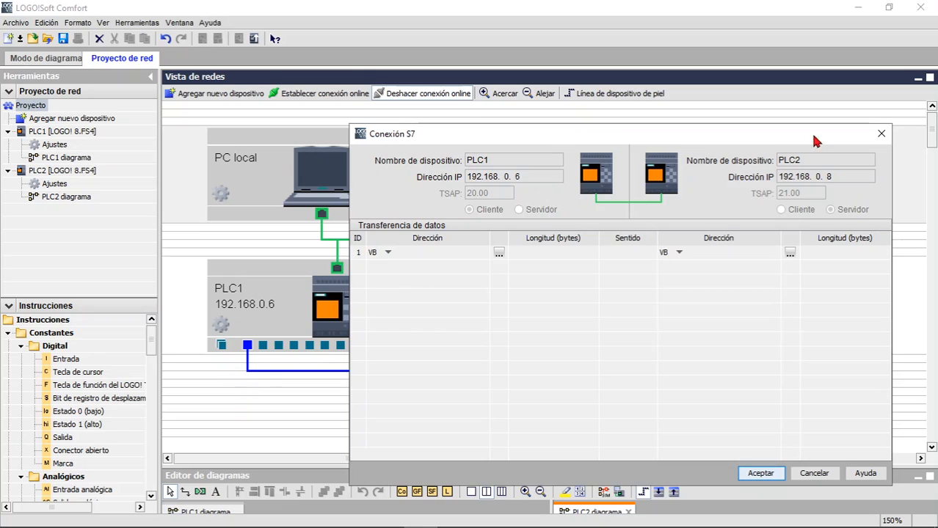
left_click(881, 134)
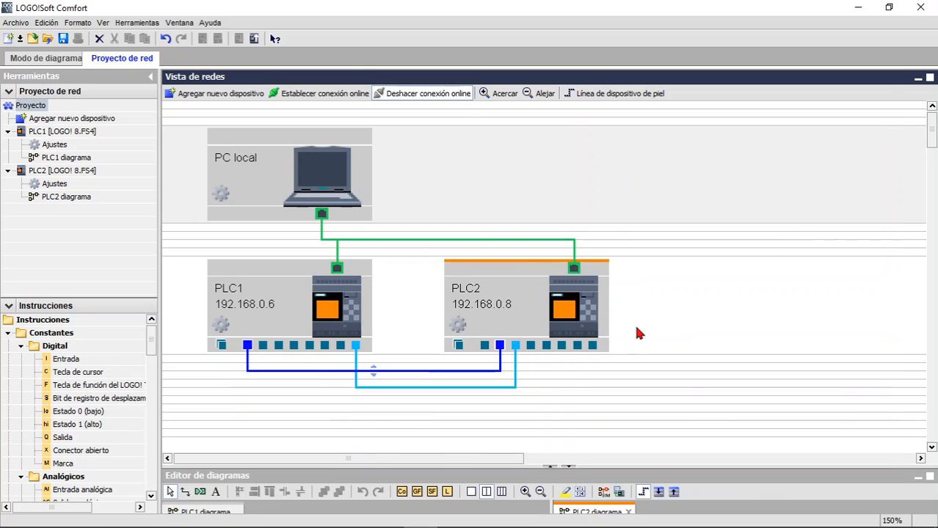
Inspect the client and server roles and TSAPs of the connection from PLC2's third port against the network view.
double_click(513, 369)
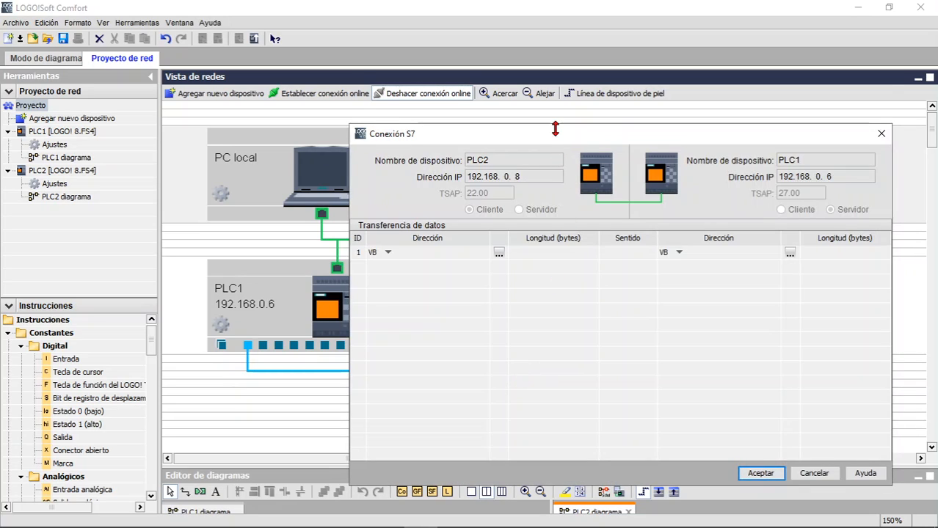
left_click_drag(554, 129, 518, 396)
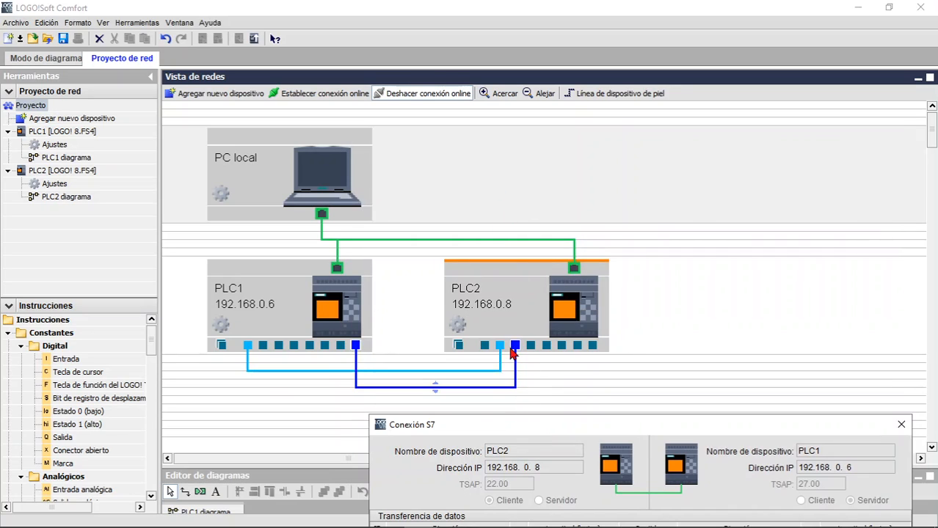
left_click_drag(423, 438, 369, 137)
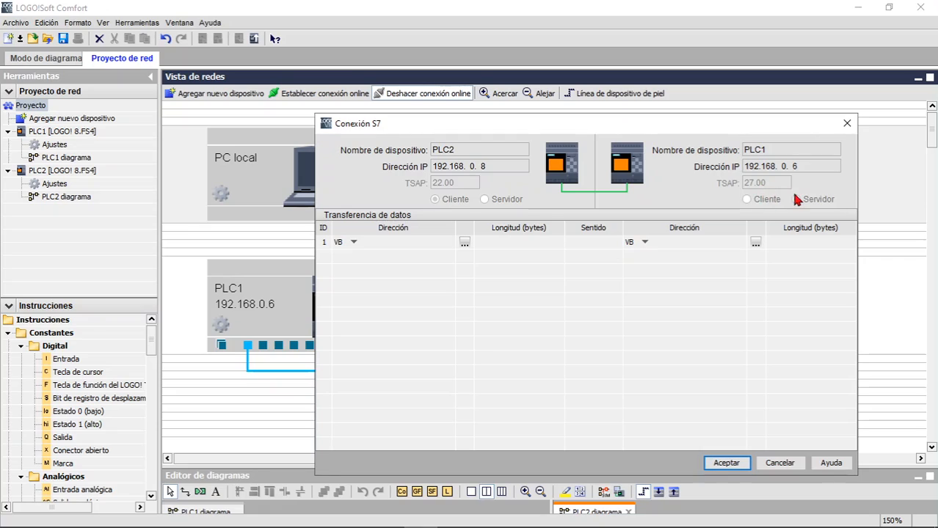
left_click_drag(759, 125, 711, 417)
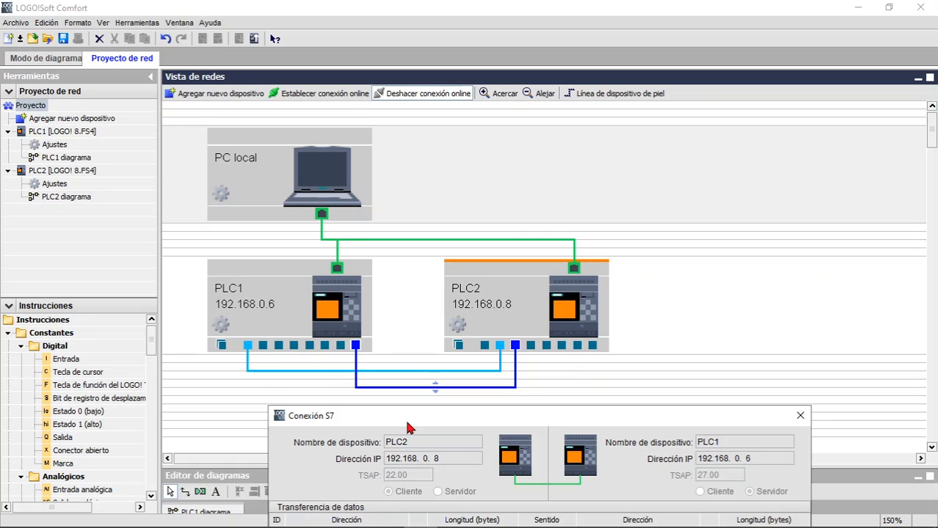
left_click_drag(405, 422, 443, 383)
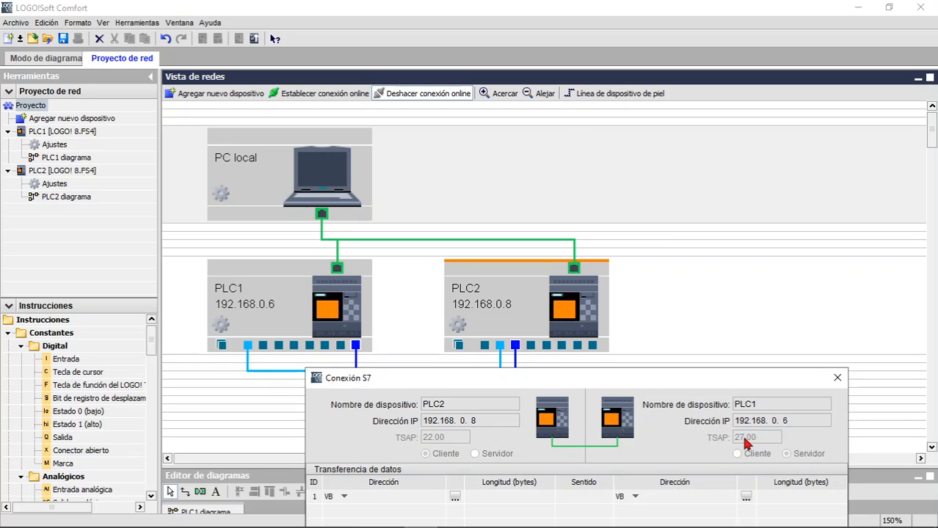
left_click_drag(712, 377, 733, 91)
left_click(858, 94)
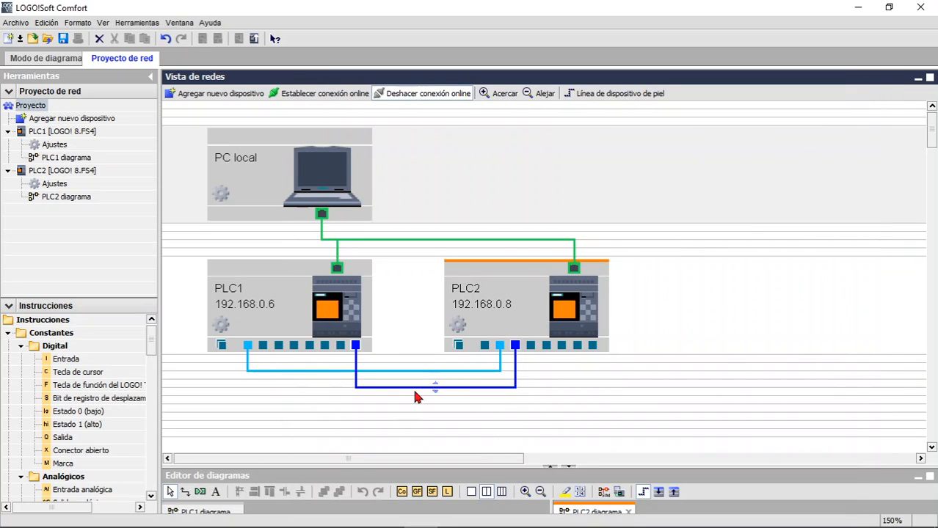
Delete the S7 connection between PLC2's third port and PLC1's last port.
left_click(415, 389)
key("Delete")
left_click(454, 289)
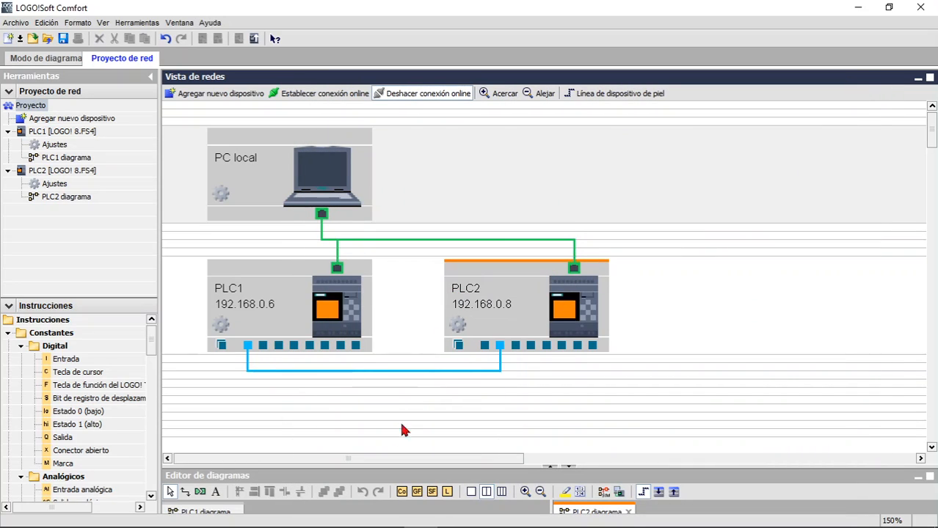
Open the data transfer settings of the S7 connection from PLC1's first port to PLC2's second port.
left_click(359, 370)
double_click(361, 371)
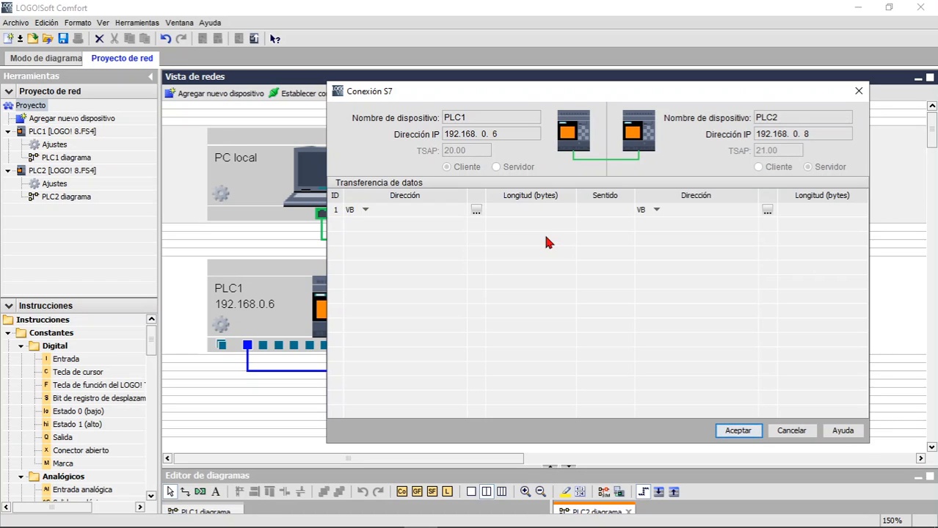
Switch to the presentation, review the slides on creating S7 links and defining their data transfer, and return to LOGO!Soft Comfort.
key("alt+Tab")
key("alt+Tab")
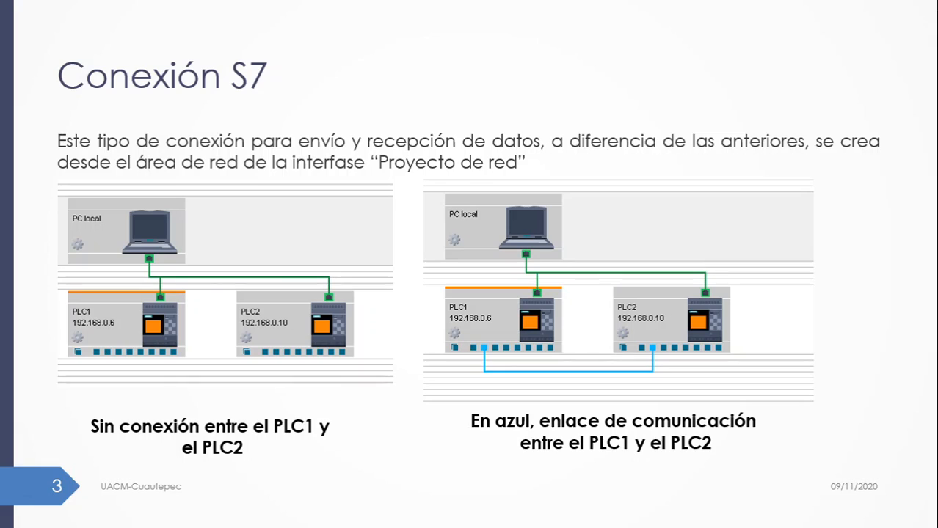
left_click(627, 369)
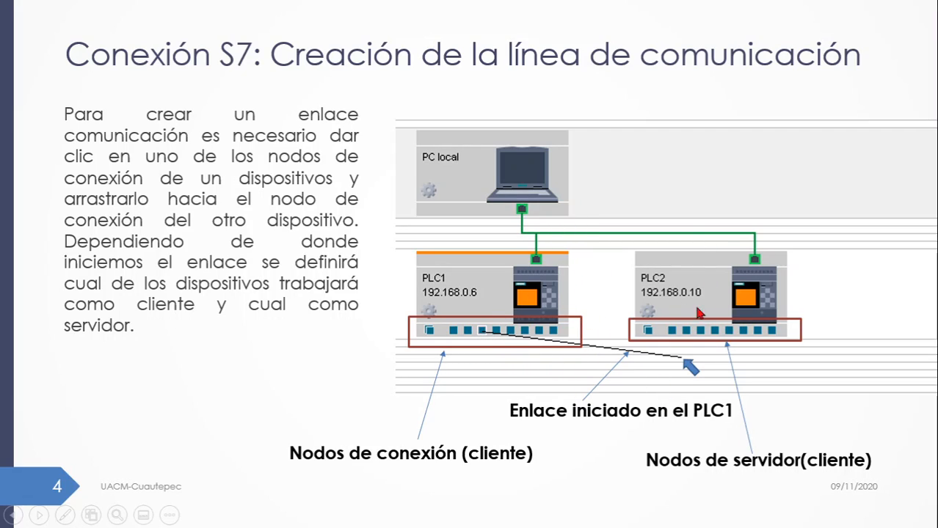
key("Right")
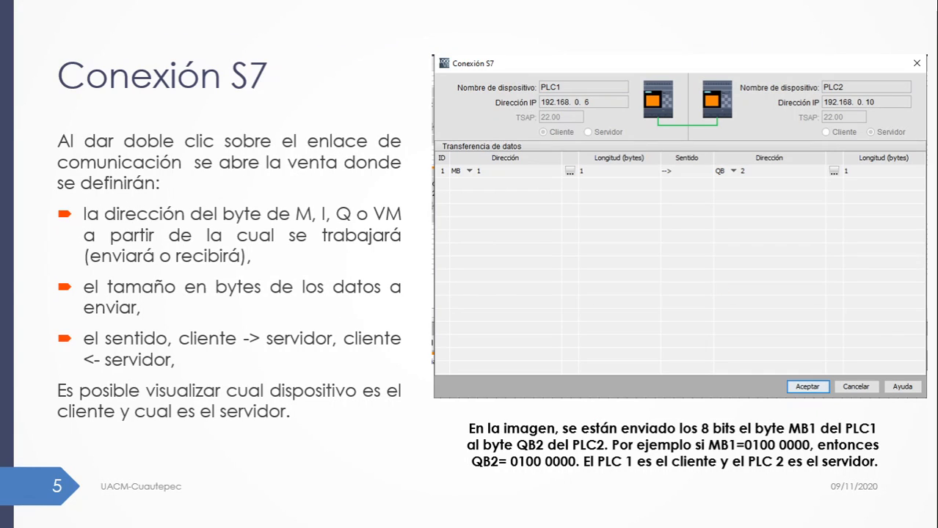
key("alt+Tab")
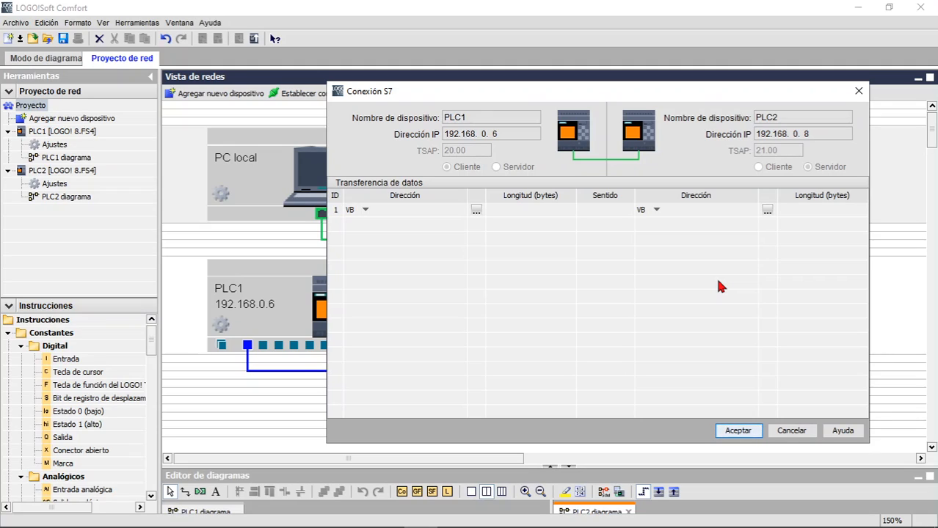
Examine the memory area types offered for PLC1's address in the first data transfer row.
left_click(363, 212)
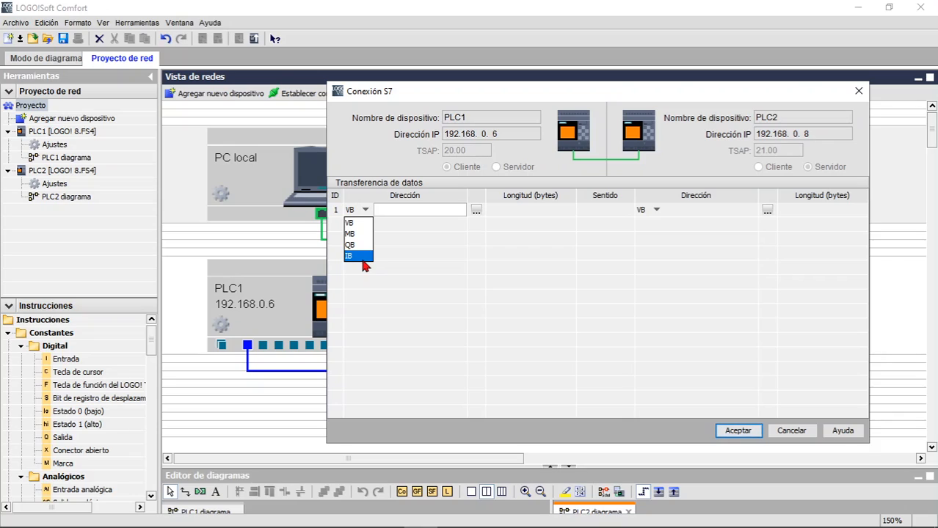
left_click(442, 231)
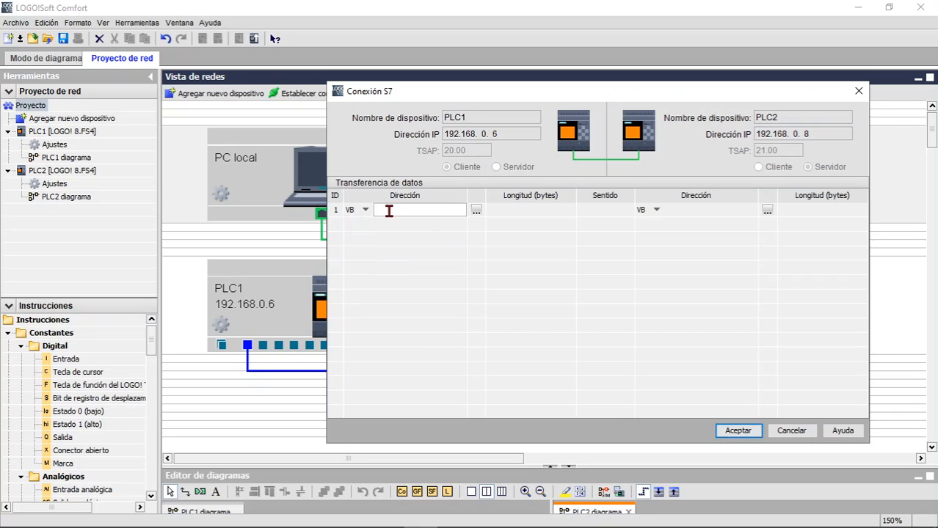
left_click(365, 210)
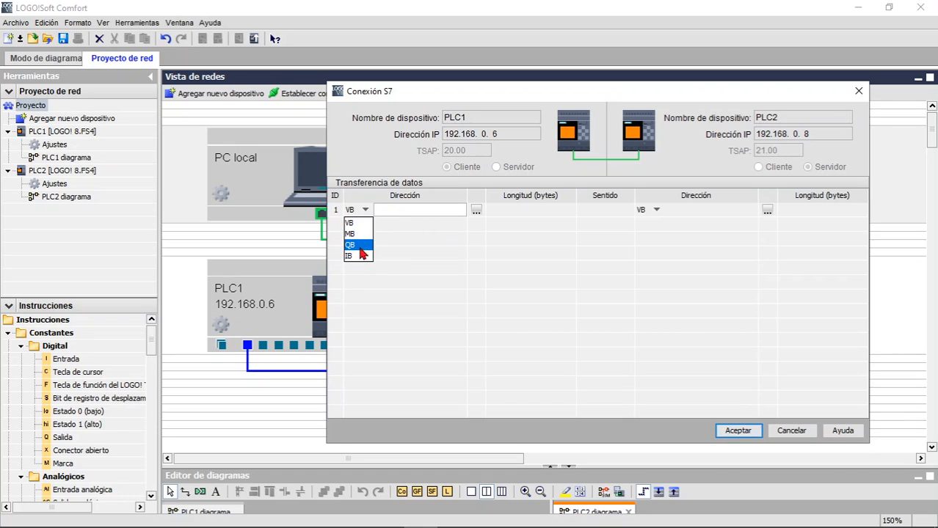
left_click(370, 210)
left_click(368, 210)
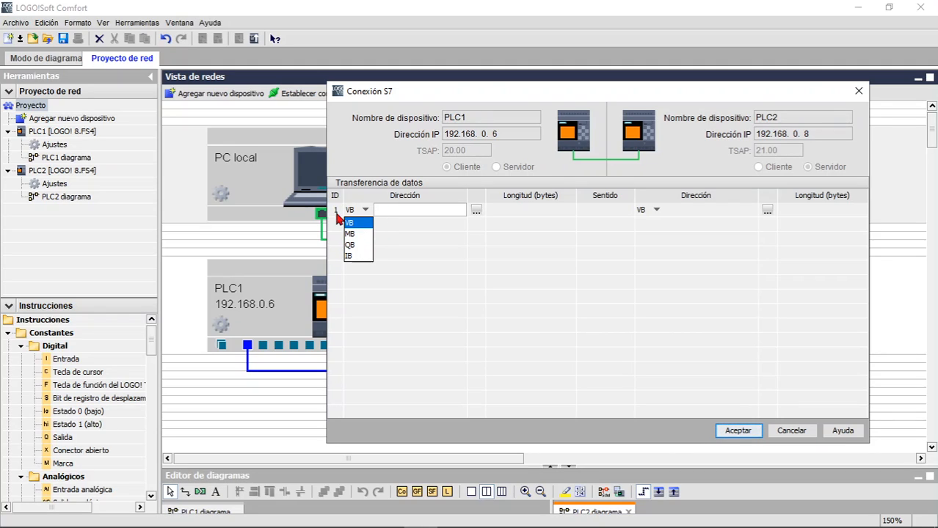
left_click(387, 237)
left_click(362, 211)
left_click(359, 218)
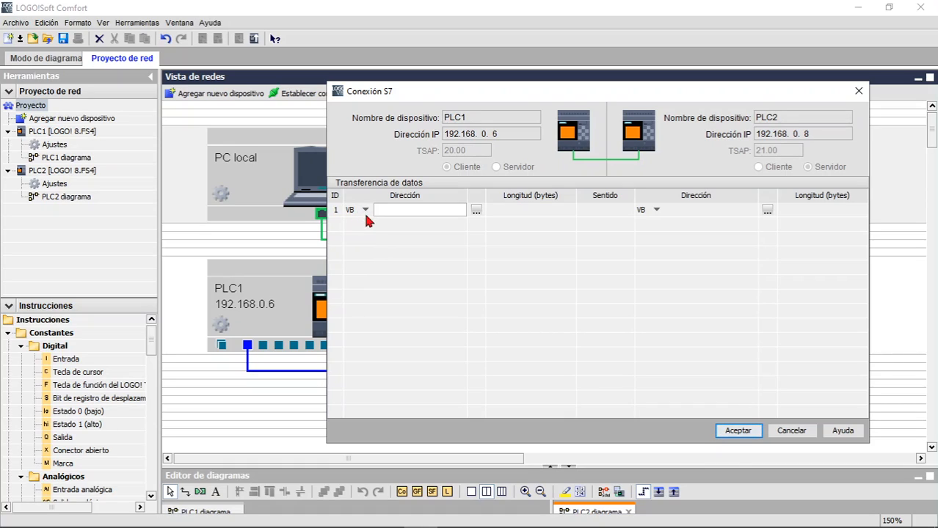
Browse PLC1's full list of VB addresses in the first transfer row and close it without choosing one.
left_click(476, 211)
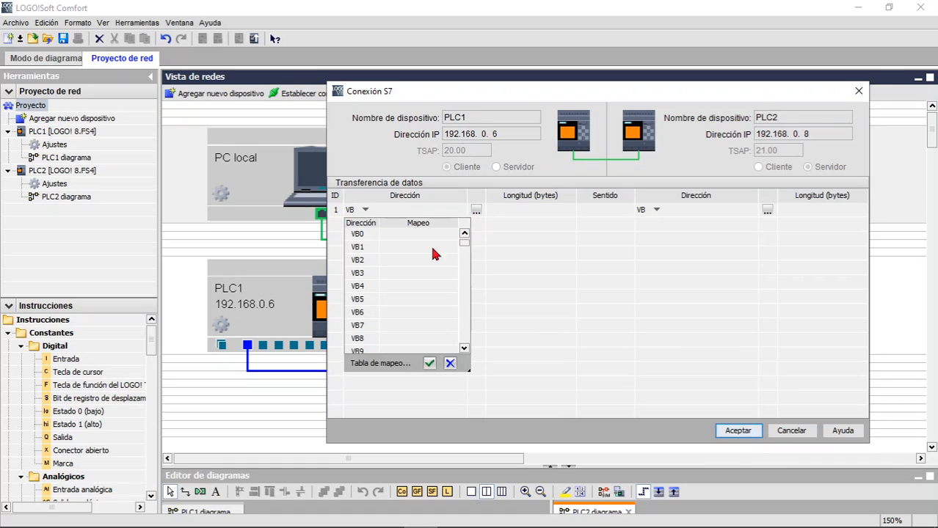
left_click_drag(465, 251, 465, 351)
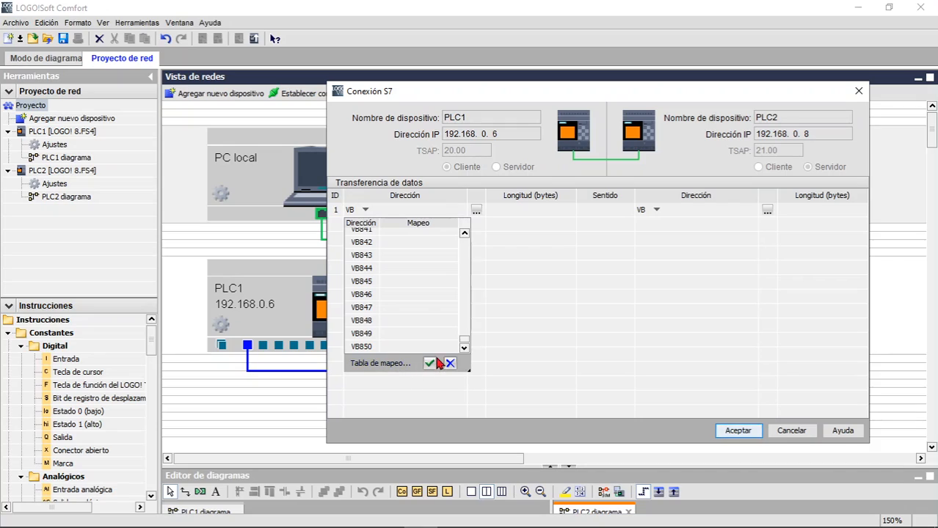
left_click_drag(464, 342, 454, 234)
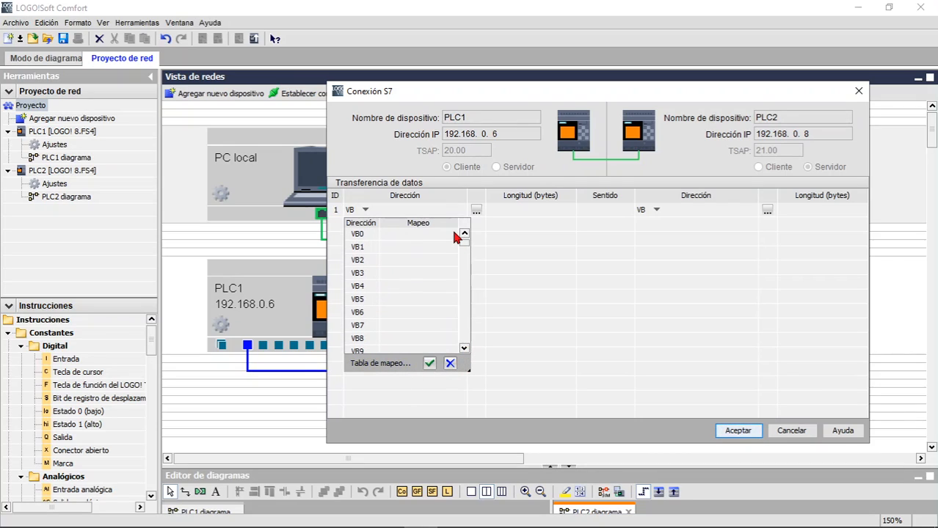
left_click(450, 363)
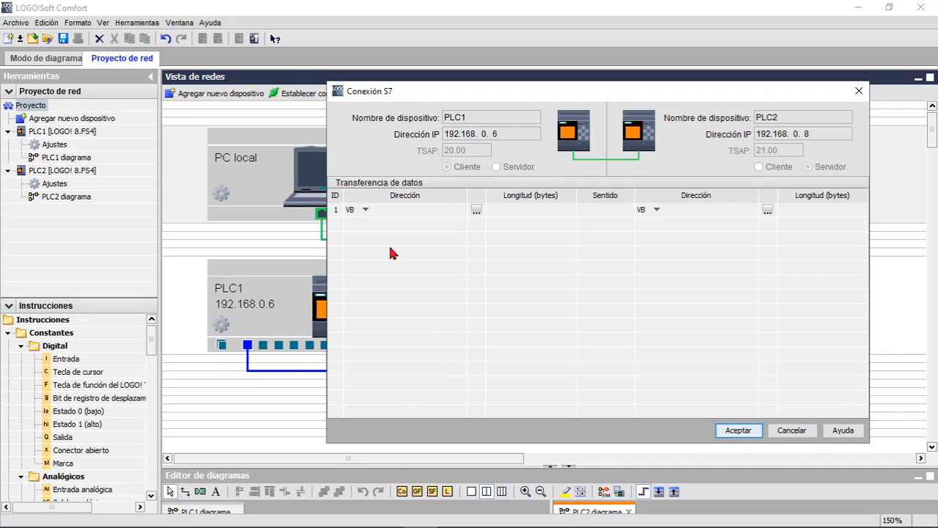
Switch PLC1's address type in the first transfer row to MB and review its available addresses without choosing one.
left_click(363, 209)
left_click(350, 234)
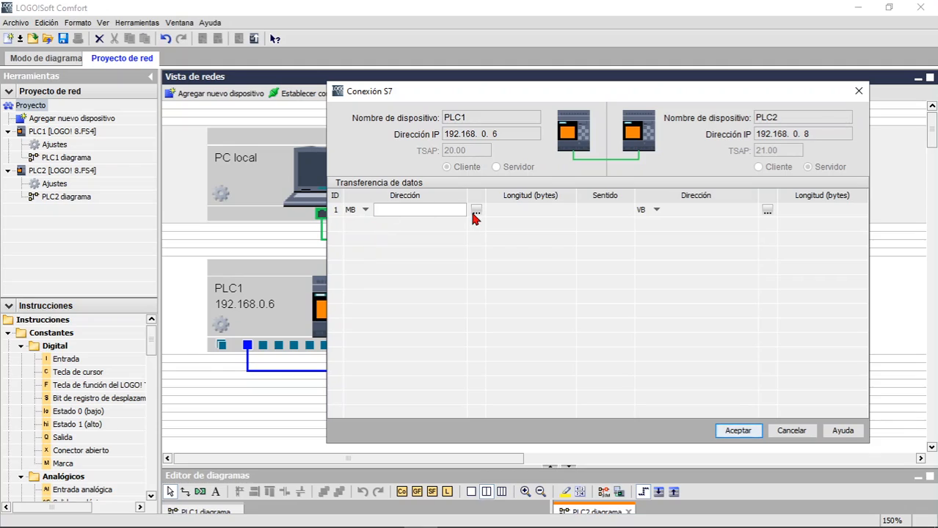
left_click(476, 211)
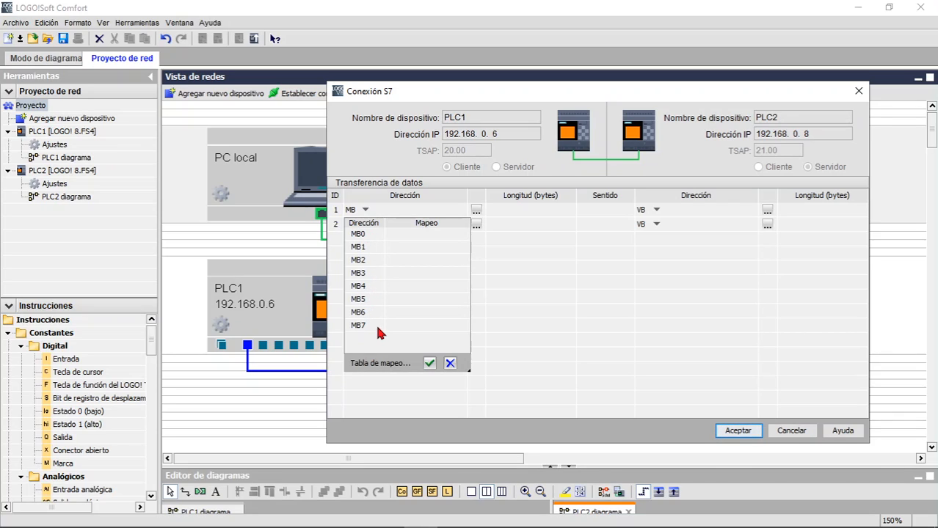
left_click(450, 364)
Switch PLC1's address type in the first transfer row to QB and review its available addresses.
left_click(364, 210)
left_click(366, 250)
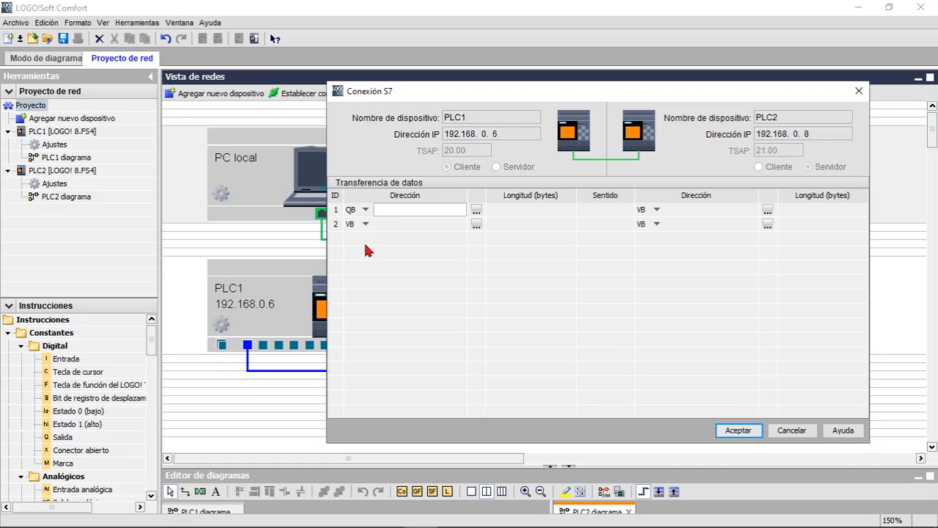
left_click(476, 213)
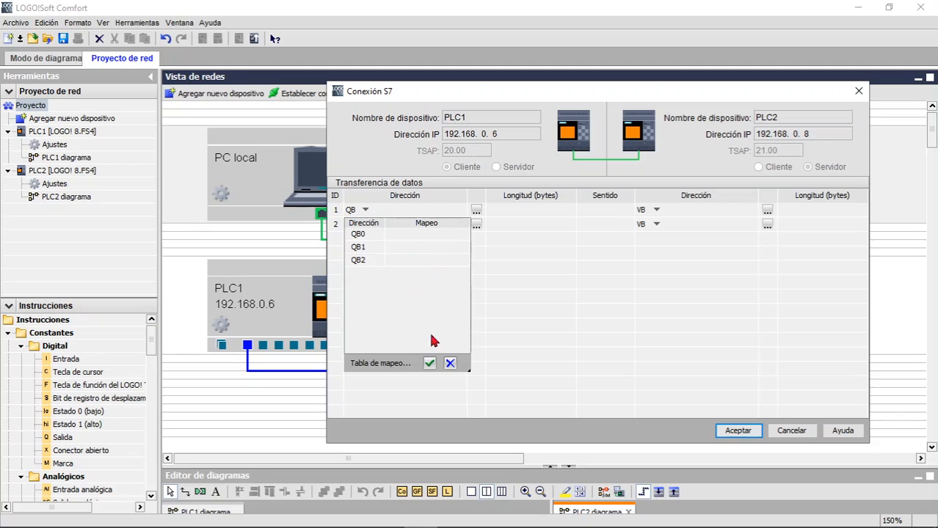
left_click(430, 365)
Switch PLC1's address type in the first transfer row to IB and review its available addresses without choosing one.
left_click(365, 209)
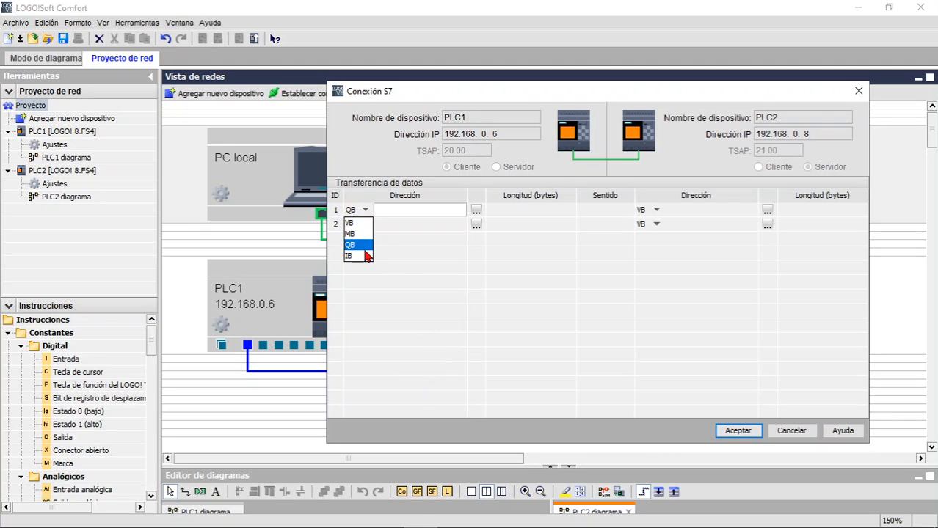
left_click(364, 210)
left_click(356, 255)
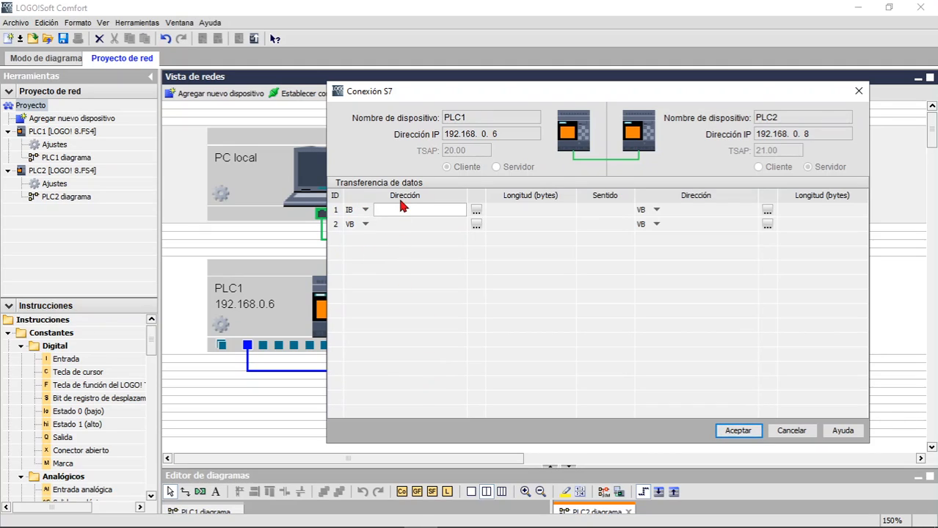
left_click(476, 210)
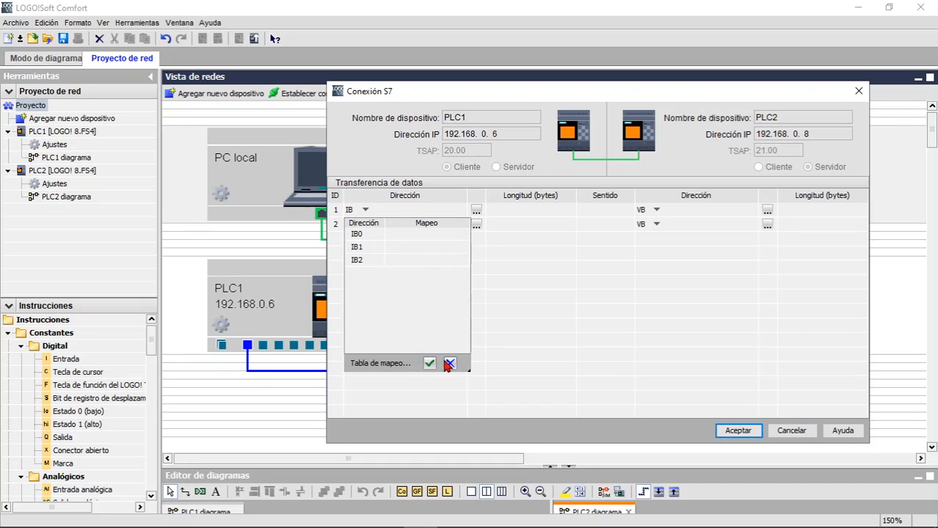
left_click(449, 363)
Set the data length of the first transfer row to 1 byte.
left_click(364, 225)
left_click(372, 209)
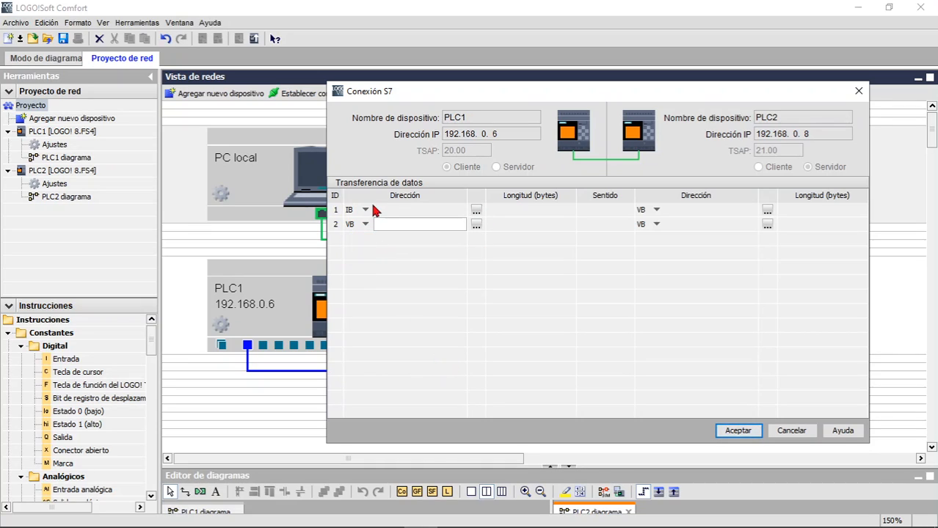
left_click(384, 209)
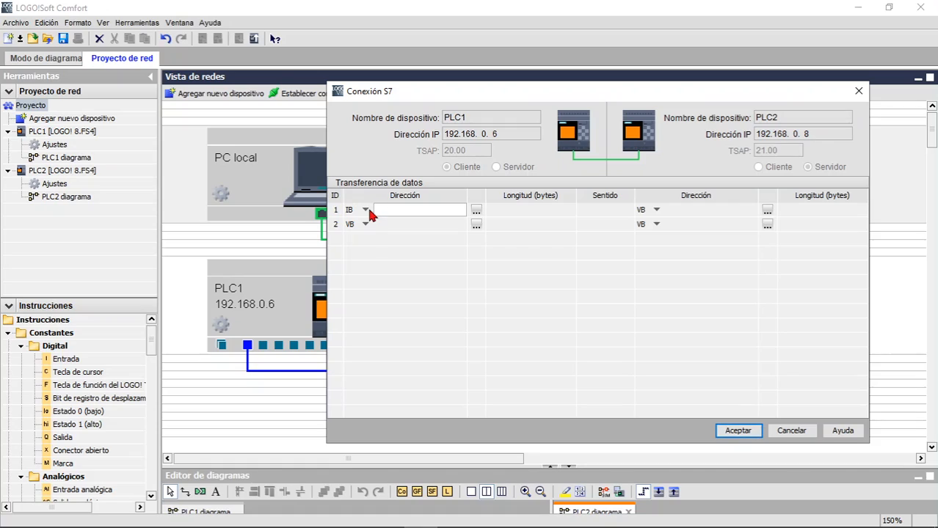
left_click(366, 212)
left_click(366, 211)
left_click(525, 210)
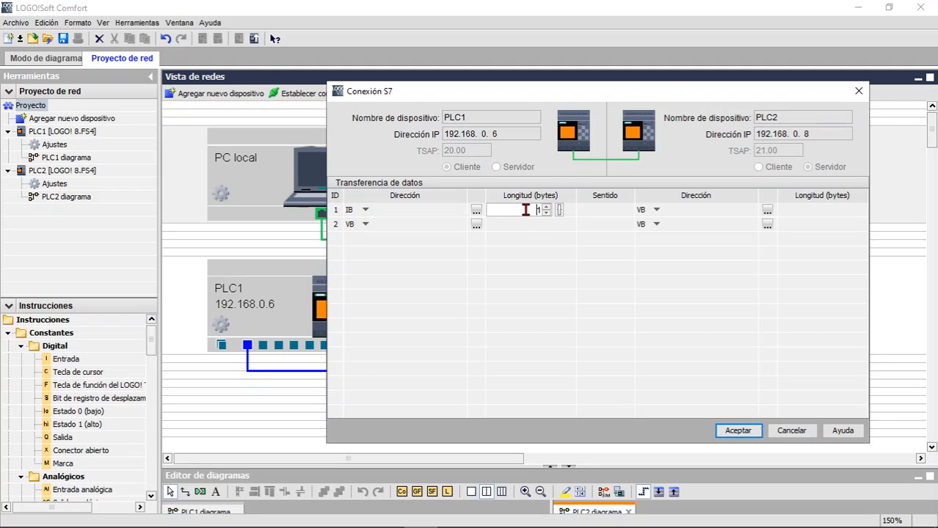
left_click(450, 213)
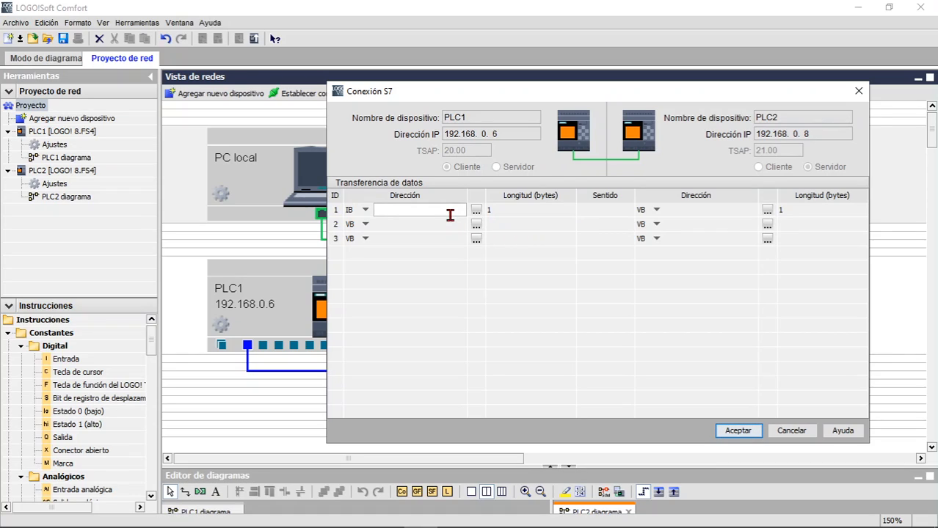
Set PLC1's address in the first transfer row to MB 2.
left_click(365, 211)
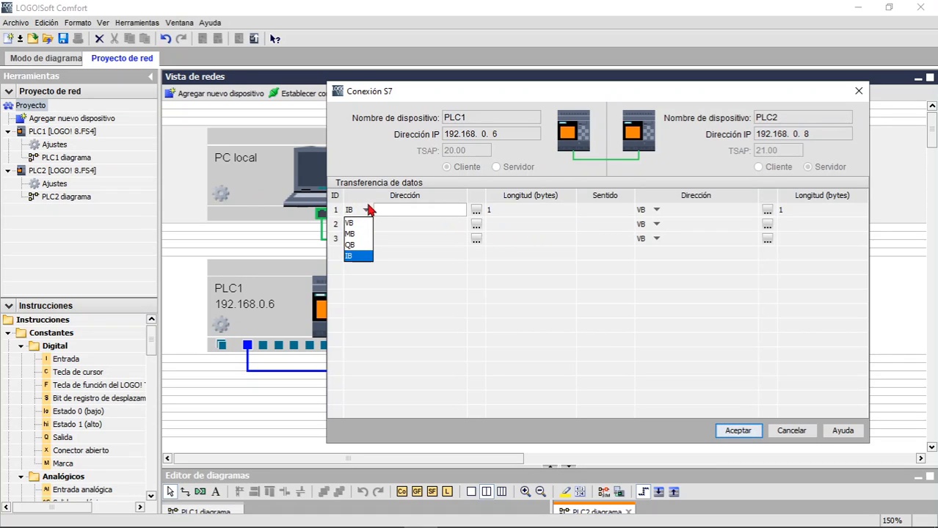
left_click(360, 235)
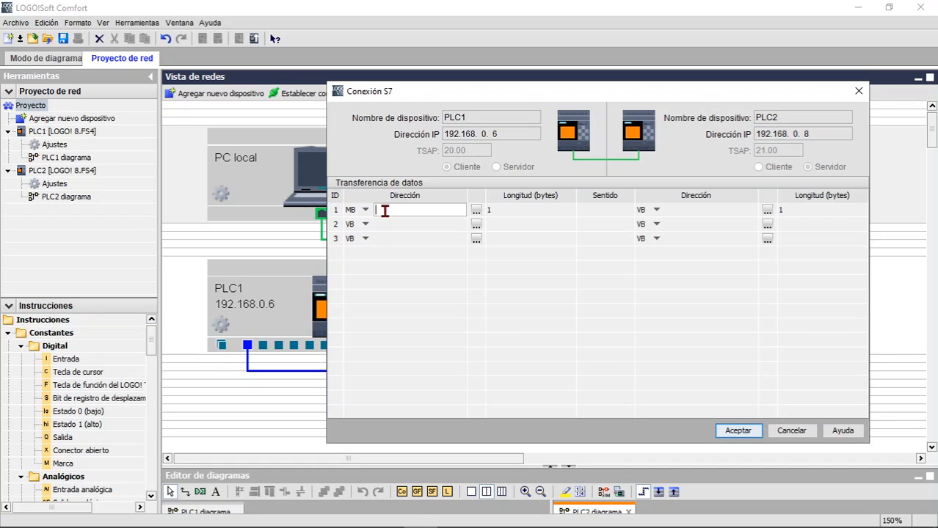
type("2")
key("Return")
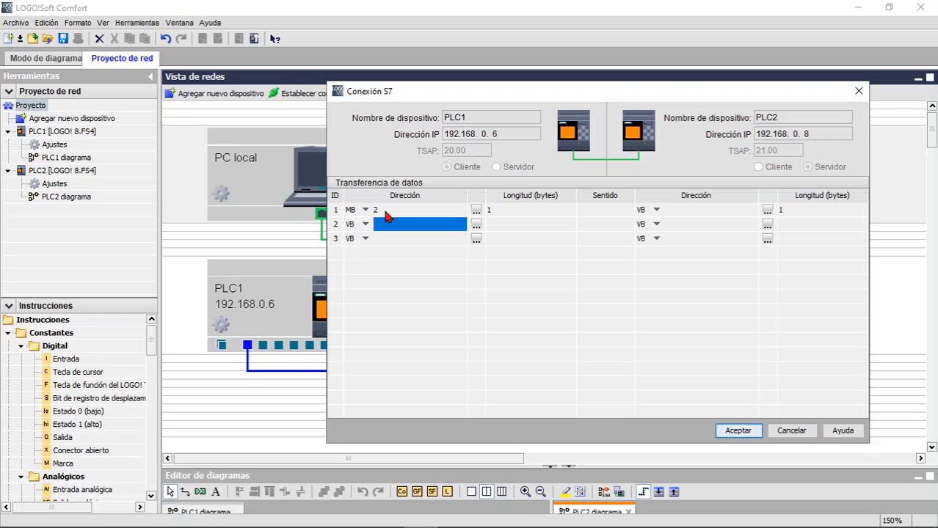
double_click(389, 210)
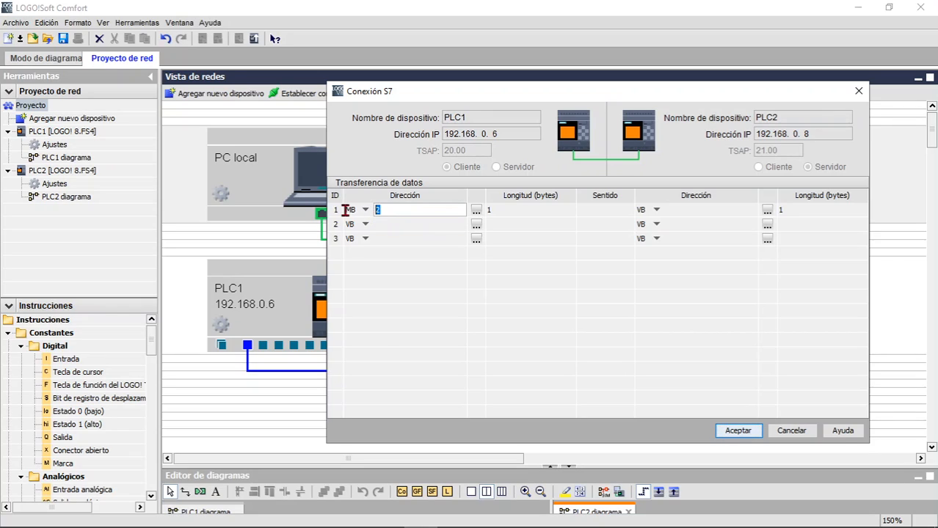
left_click_drag(396, 215, 349, 217)
Set the direction of the first transfer row to -->, from PLC1 to PLC2.
left_click(506, 212)
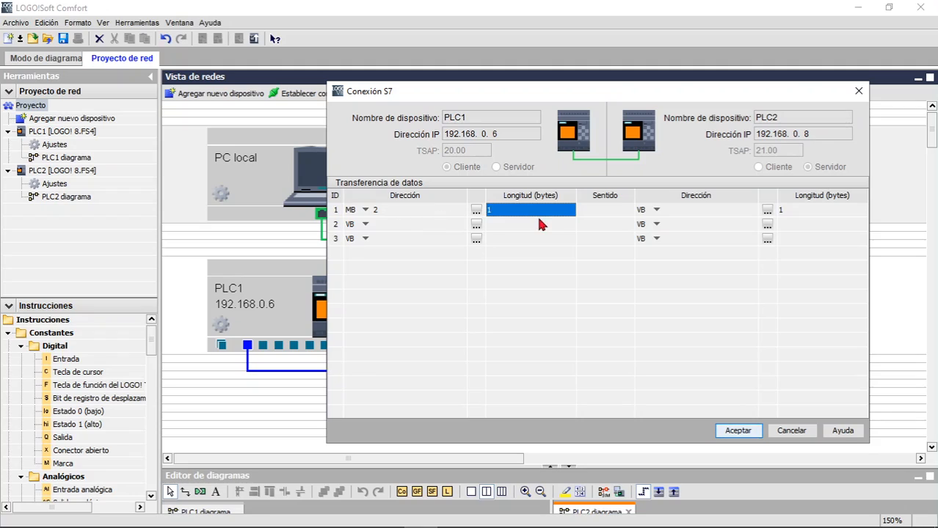
left_click(600, 212)
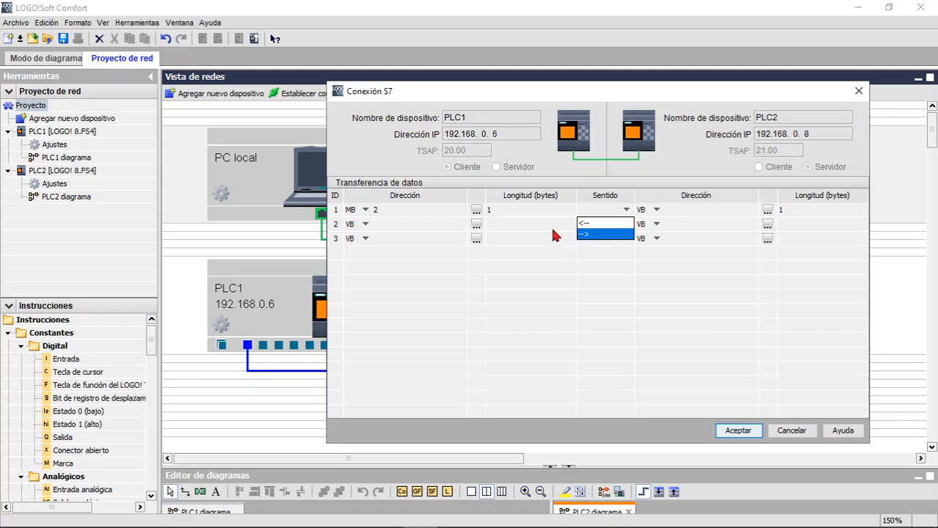
left_click(599, 235)
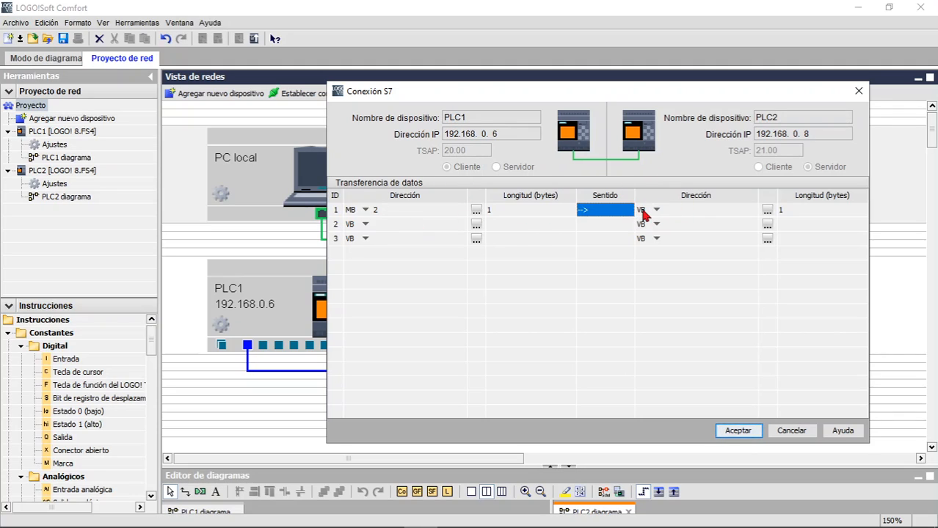
Set PLC2's address in the first transfer row to VB 5.
left_click(682, 210)
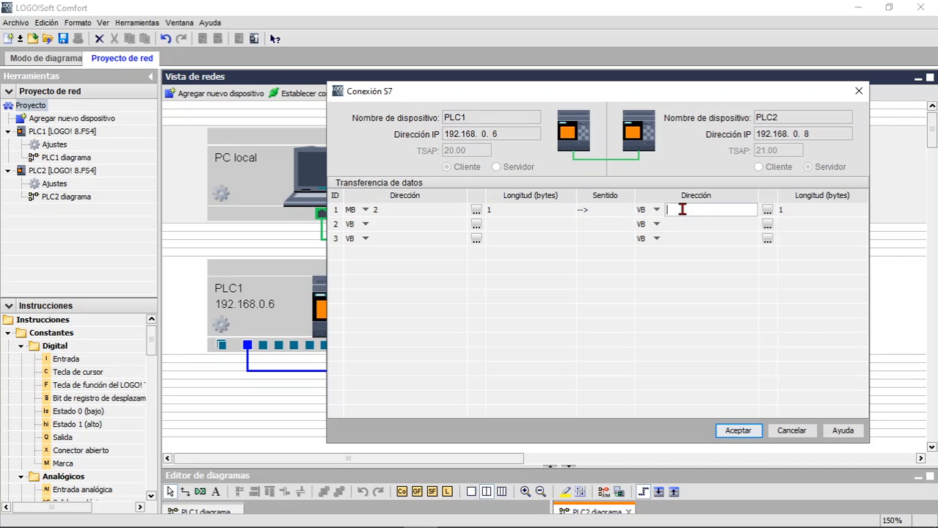
type("5")
left_click(812, 214)
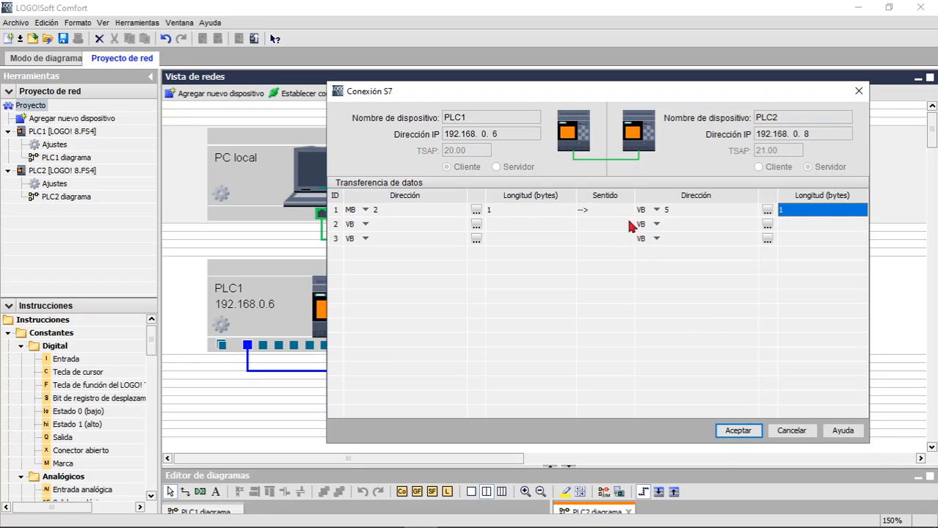
Switch to the presentation and review the slides on S7 memory areas, byte and bit addressing, and data types.
key("alt+Tab")
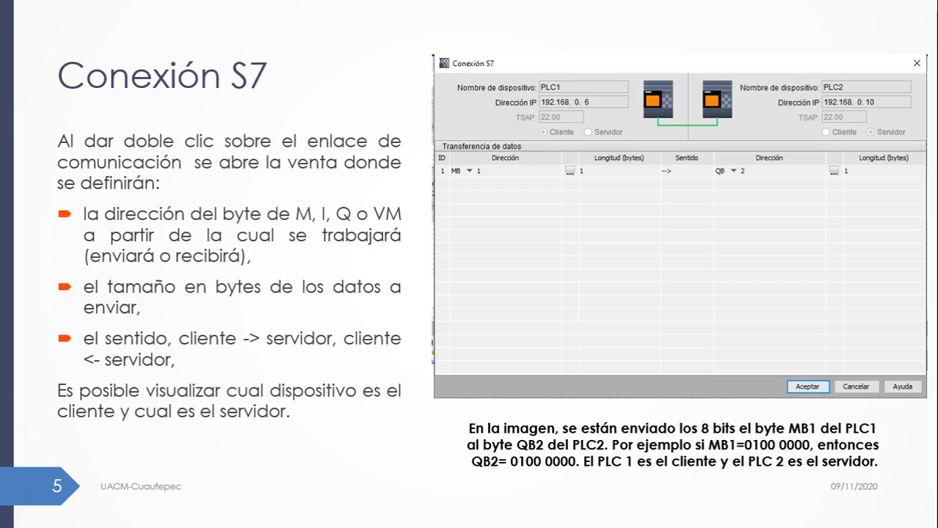
key("Right")
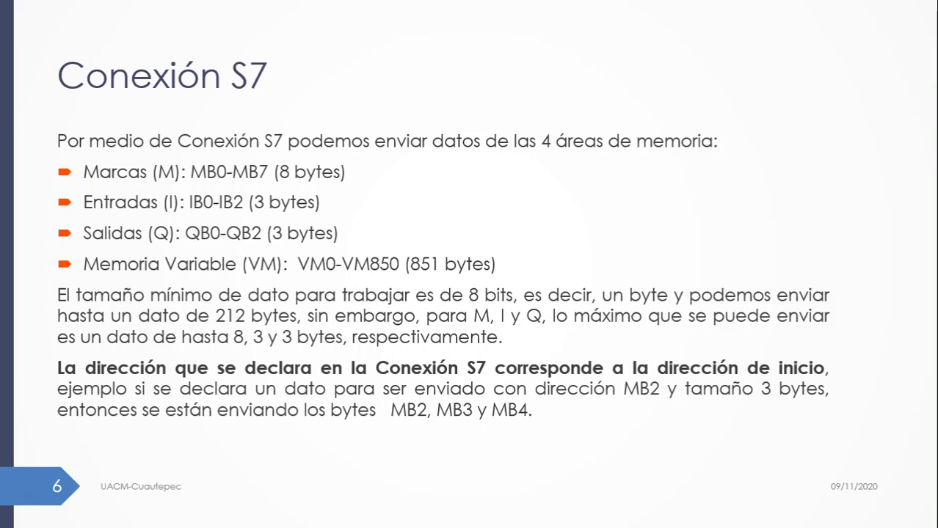
key("Right")
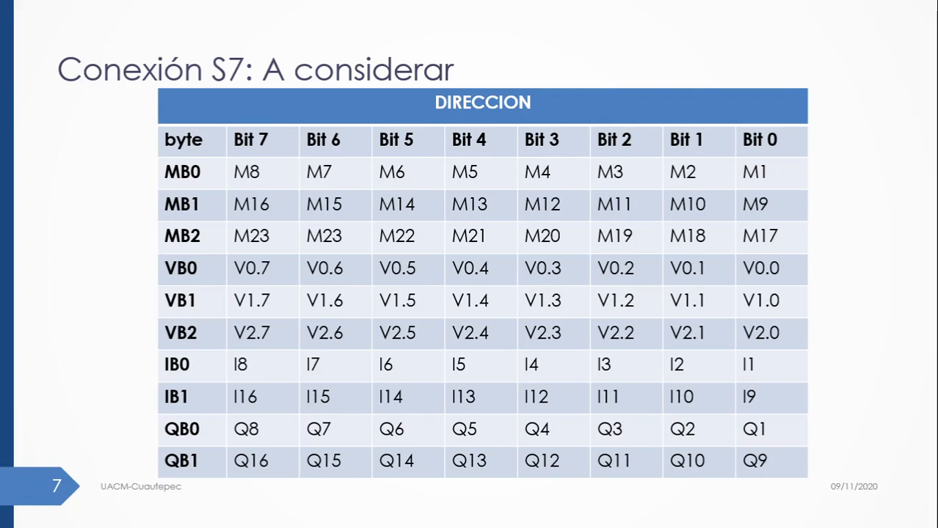
key("alt+Tab")
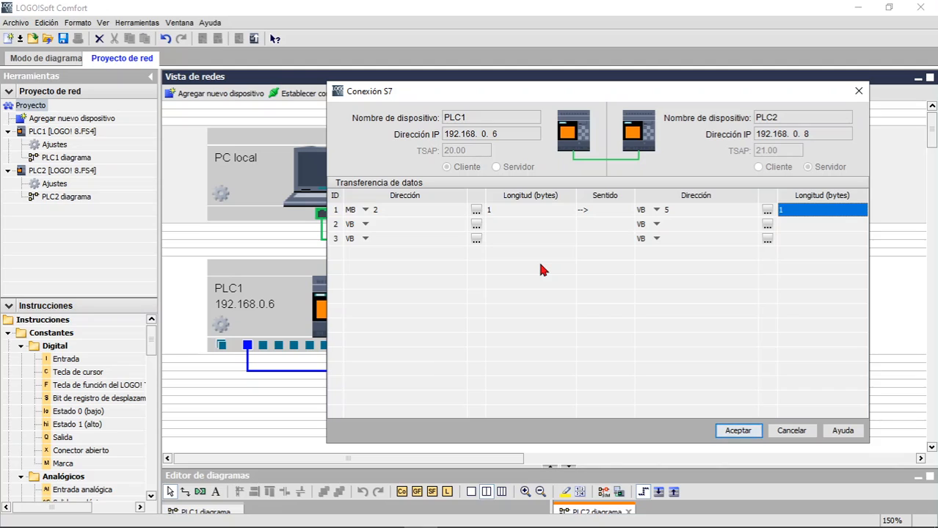
key("alt+Tab")
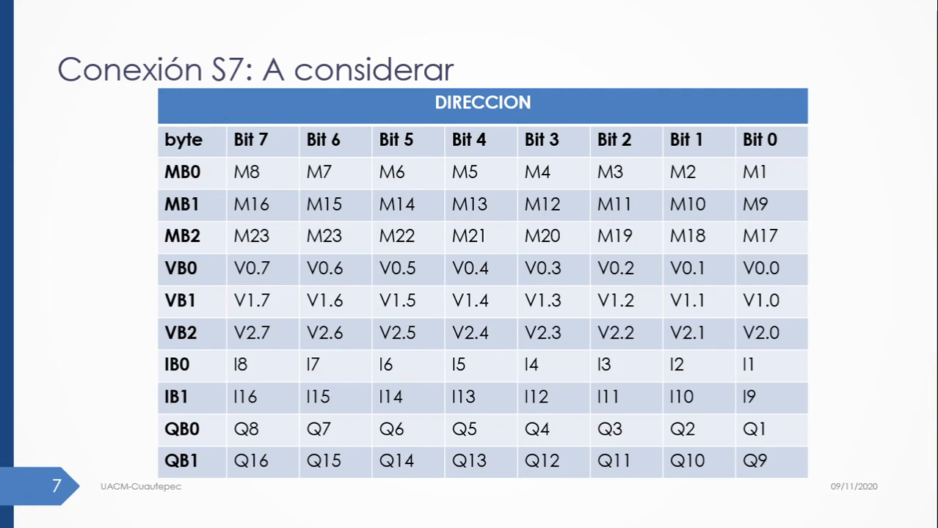
key("Right")
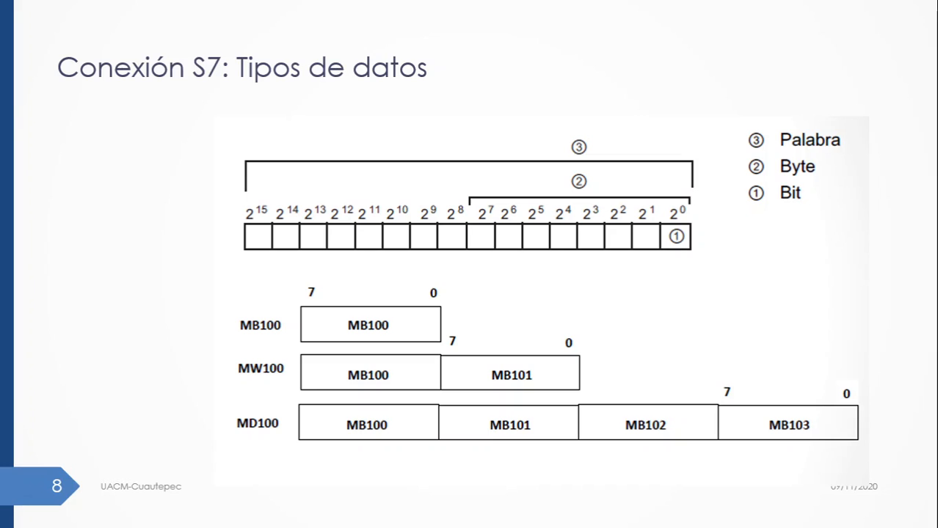
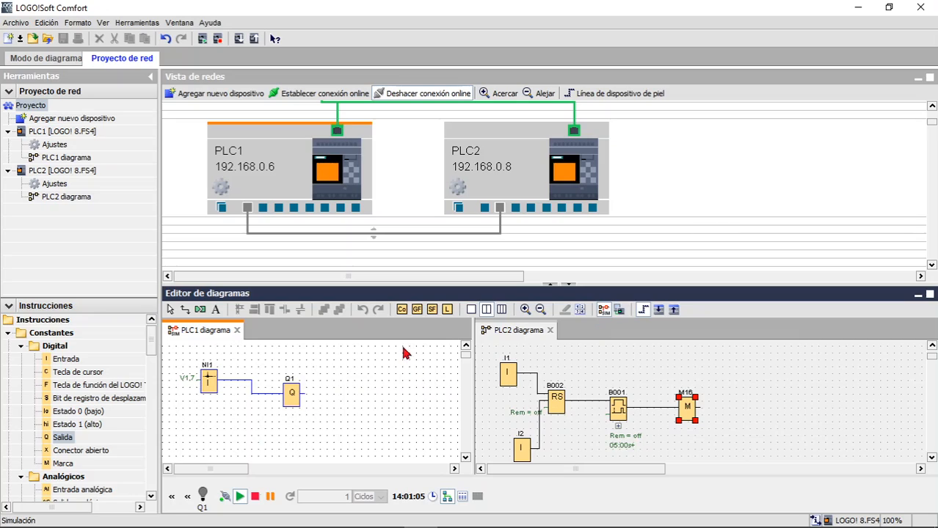
Simulate the PLC2 diagram and toggle input I2 repeatedly while I1 is on to test the RS latch reset.
left_click(506, 331)
left_click(618, 309)
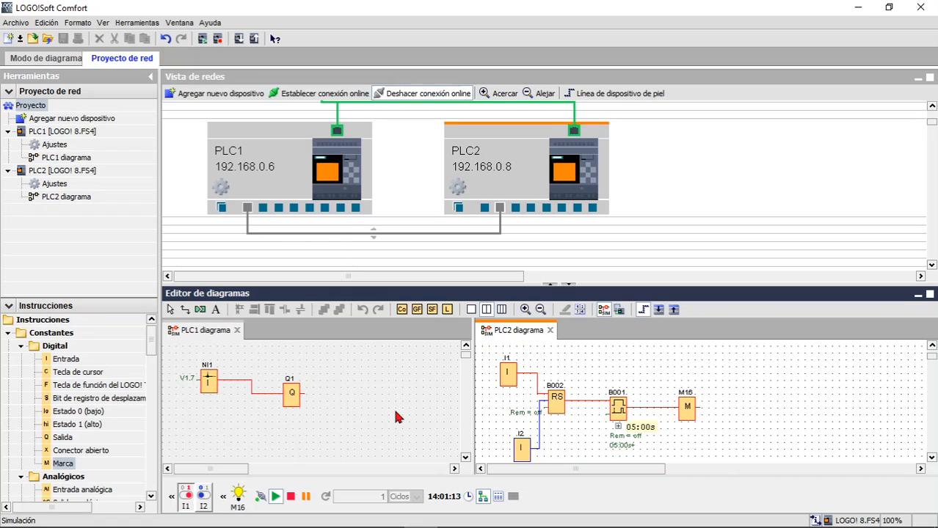
left_click(521, 449)
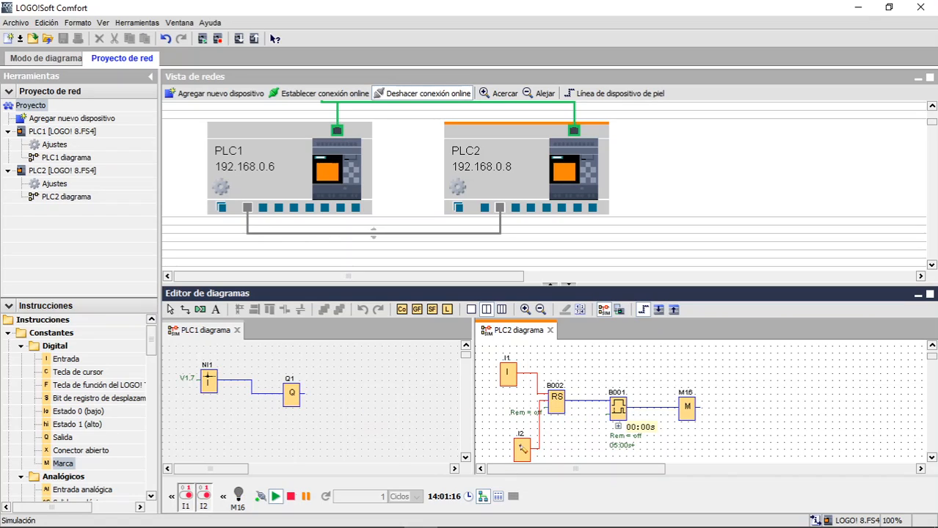
left_click(523, 447)
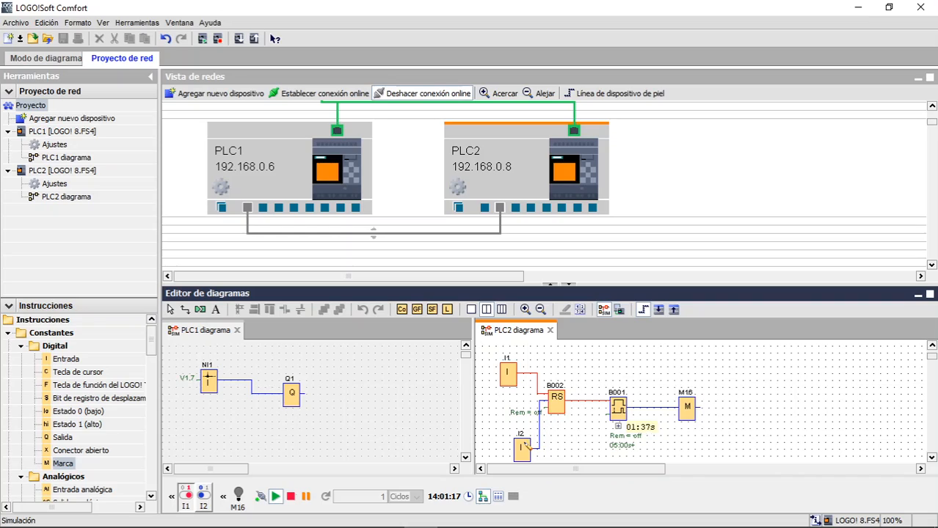
left_click(524, 446)
left_click(523, 446)
left_click(524, 446)
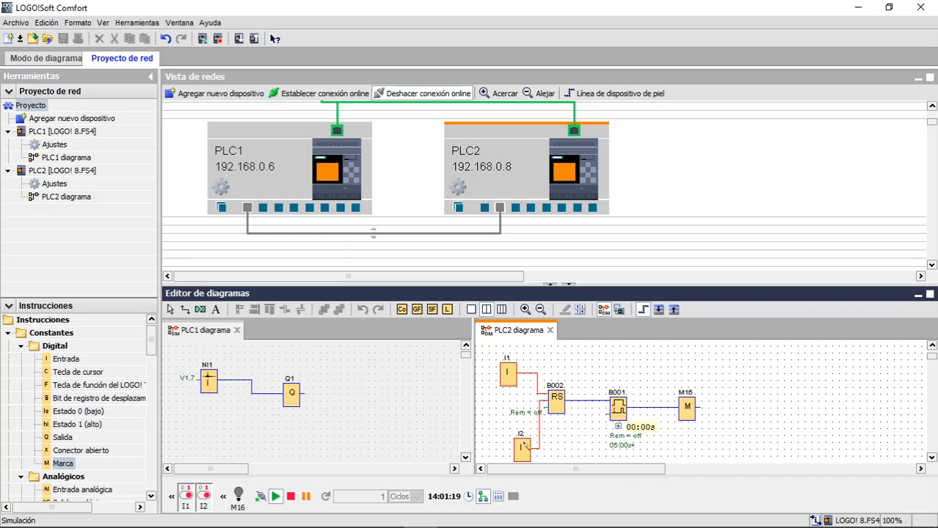
left_click(524, 446)
Switch input I1 off, pulse I2 to reset the RS latch, and end the PLC2 simulation.
left_click(513, 372)
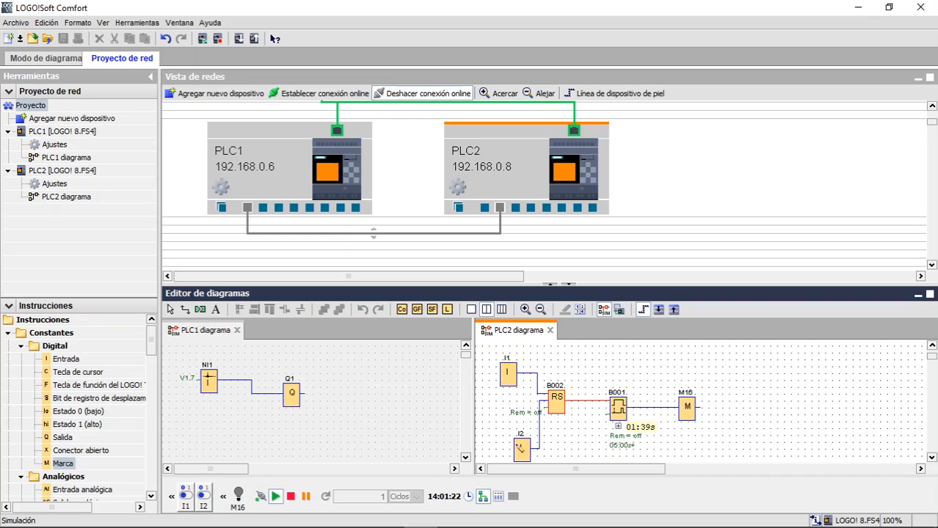
left_click(524, 446)
left_click(524, 446)
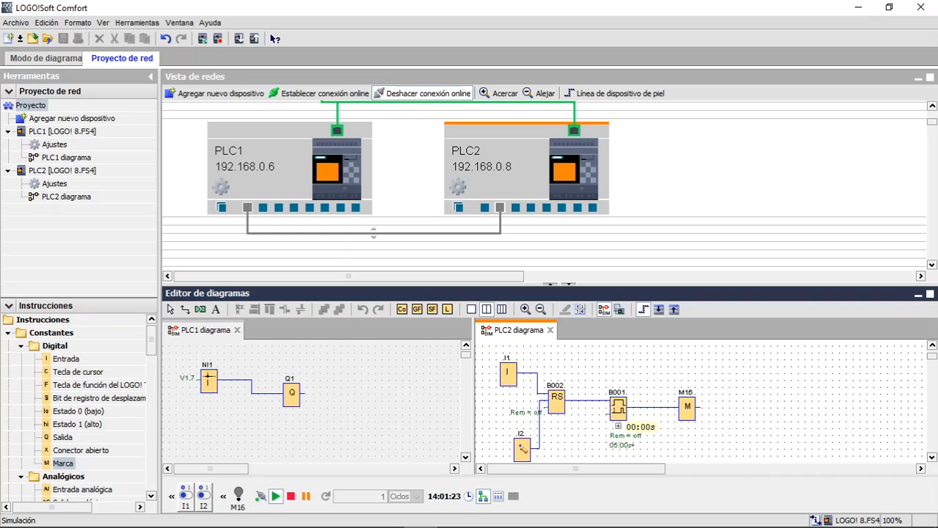
left_click(604, 310)
Change the output marker in the PLC2 diagram from M16 to M17.
double_click(688, 411)
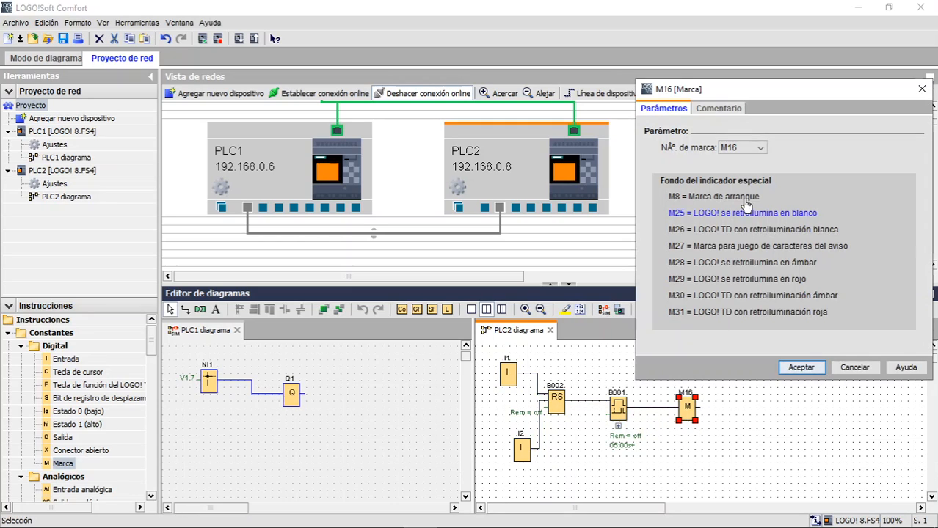
left_click(743, 148)
left_click(734, 170)
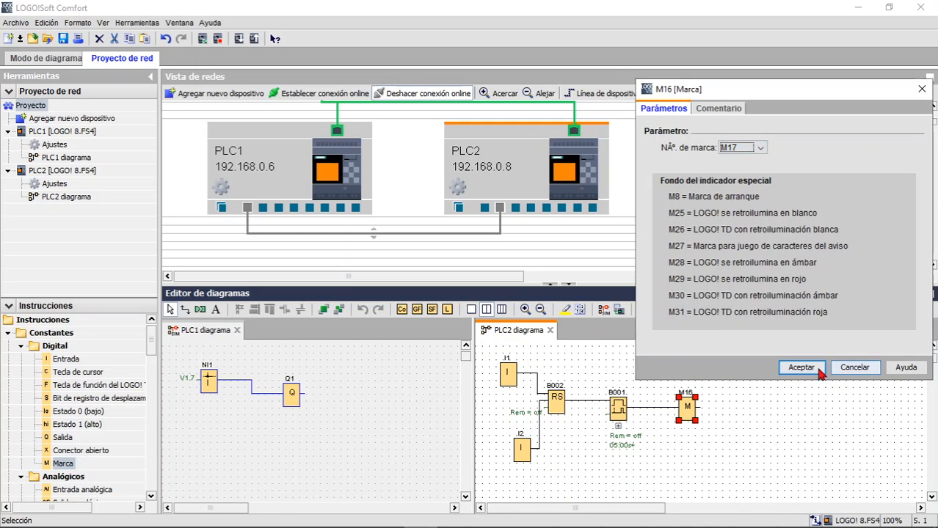
left_click(817, 369)
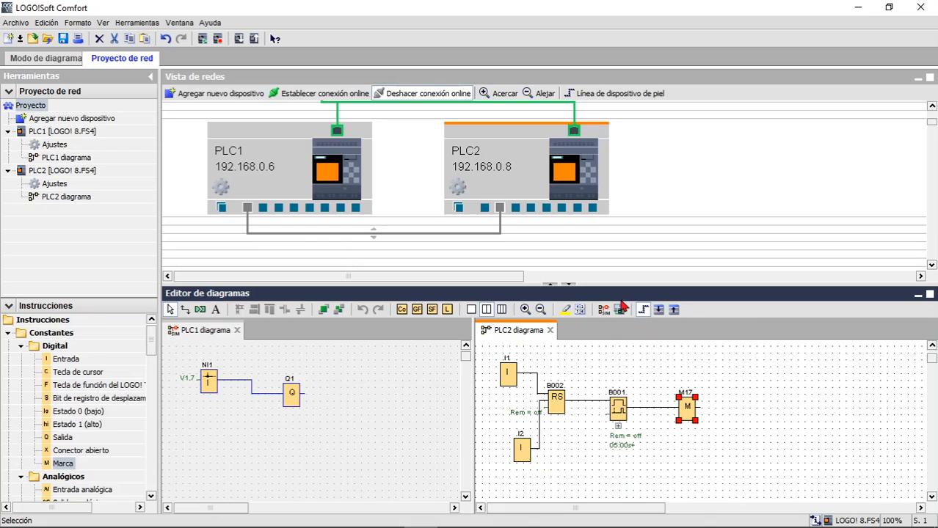
Simulate the PLC2 diagram with input I1 switched on, and end the simulation after testing marker M17.
left_click(603, 310)
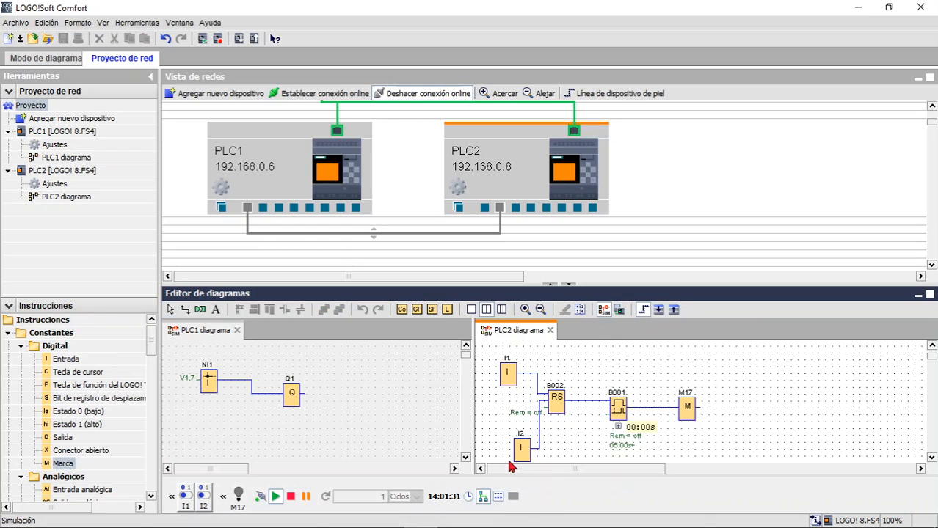
left_click(509, 375)
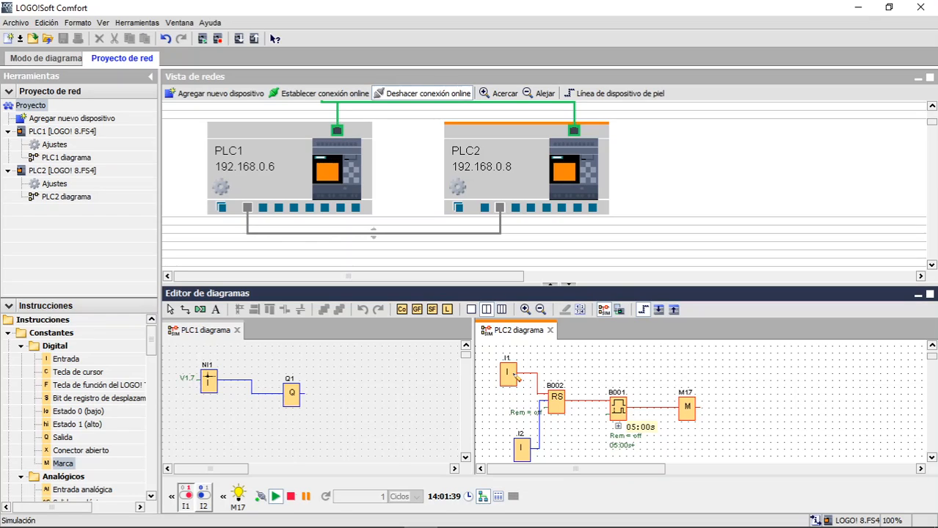
left_click(609, 311)
Set PLC1's network input NI1 to read local variable memory address VB 2, bit 1.
left_click(218, 384)
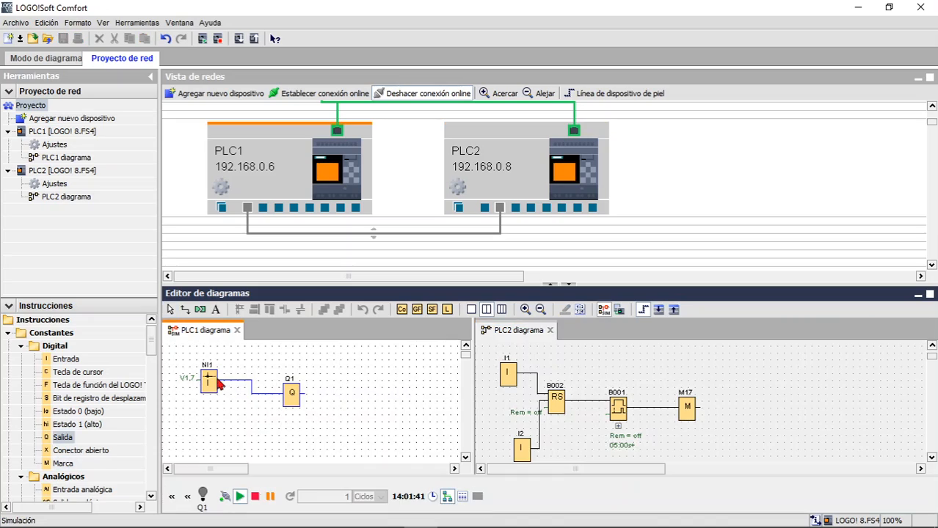
double_click(211, 383)
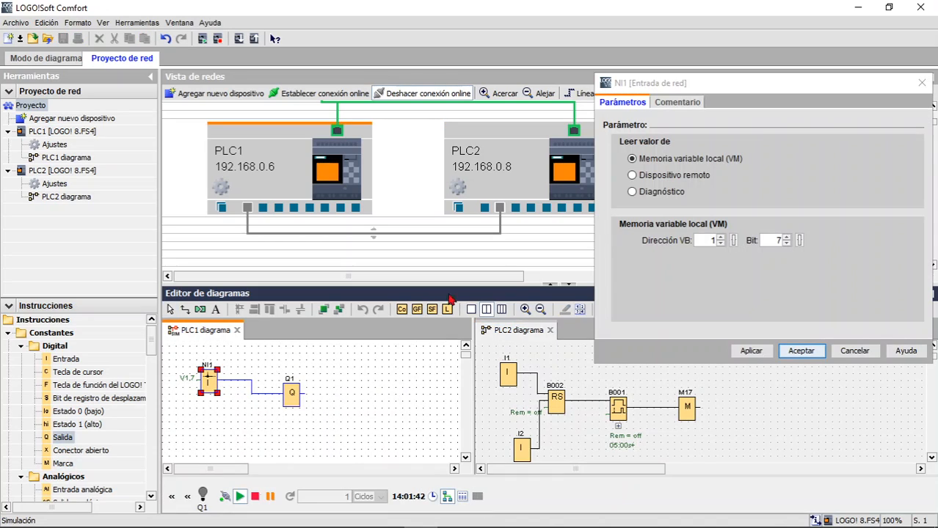
left_click(721, 237)
left_click(786, 244)
left_click(786, 244)
left_click(786, 243)
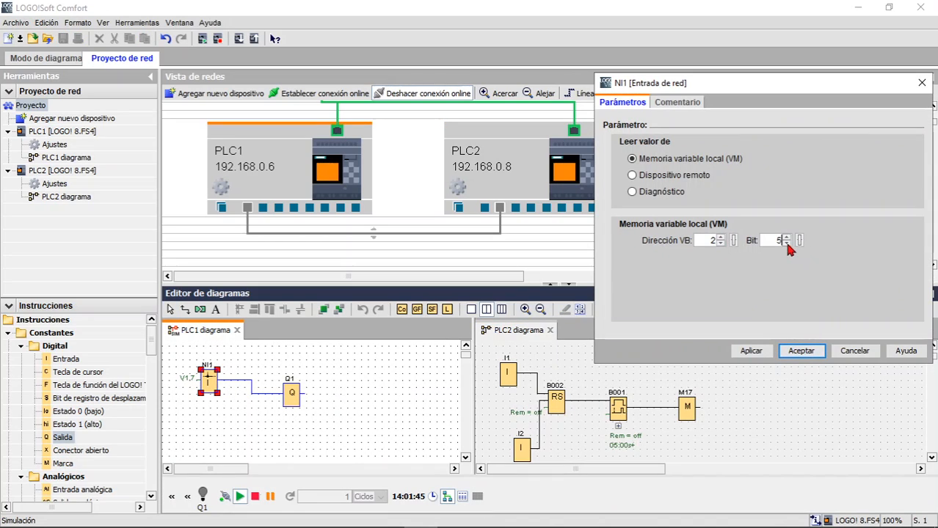
left_click(786, 243)
left_click(787, 243)
left_click(786, 244)
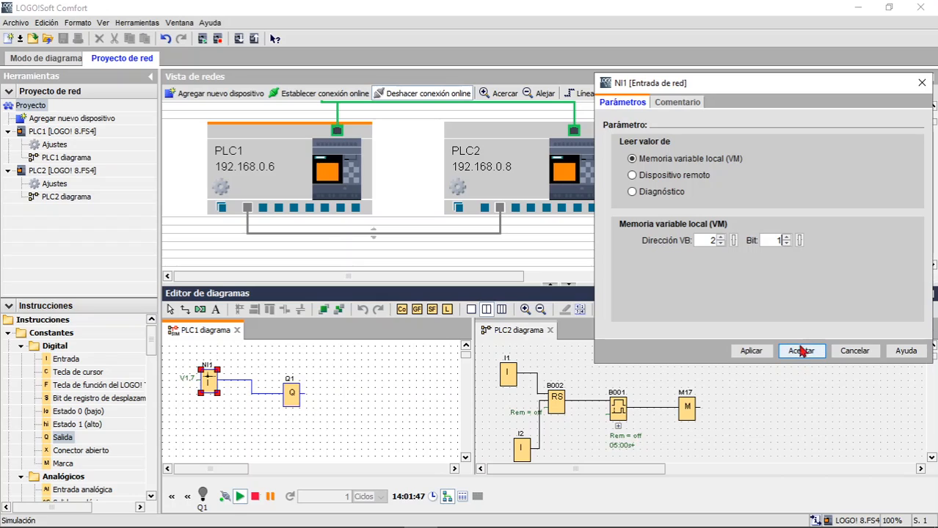
left_click(787, 237)
left_click(787, 237)
left_click(787, 236)
left_click(787, 237)
left_click(787, 237)
left_click(788, 237)
left_click(787, 243)
left_click(798, 351)
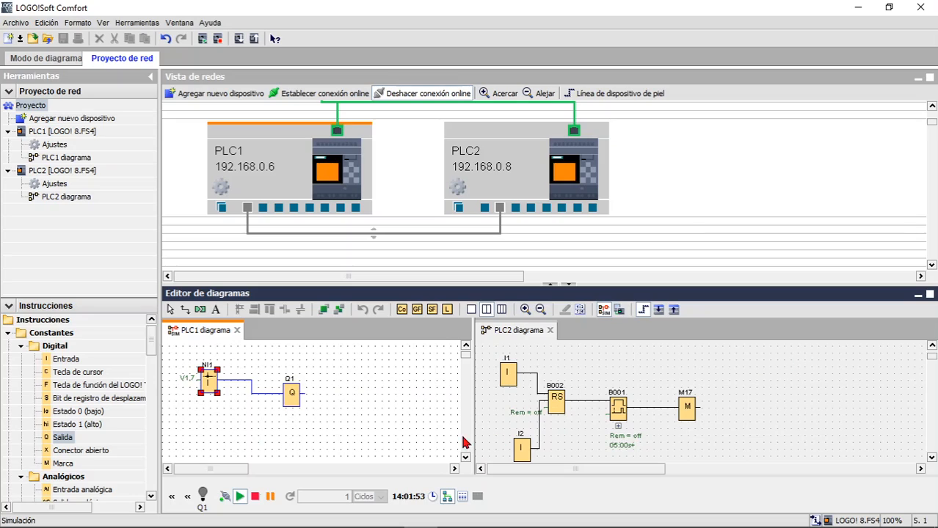
Restart the PLC2 simulation to test the transfer of marker M17 to PLC1's output Q1.
left_click(515, 346)
left_click(603, 310)
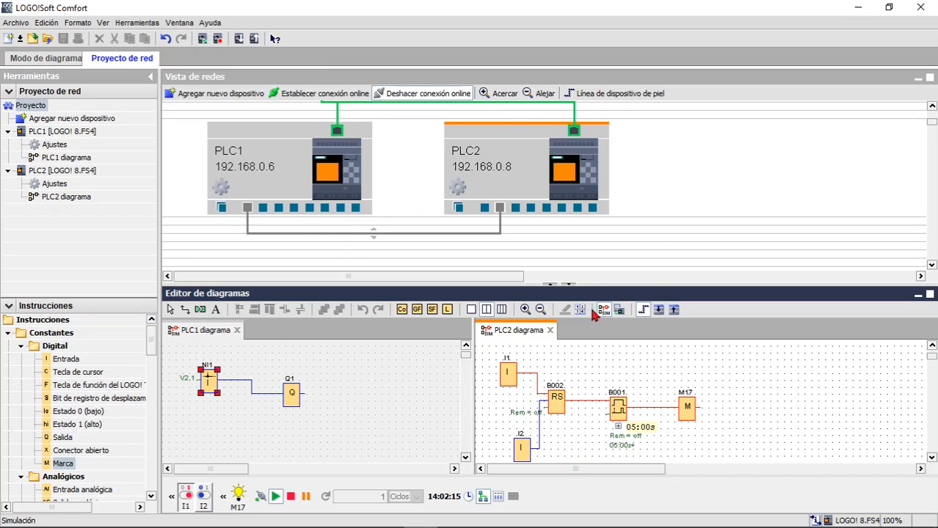
Set the data length of the first S7 transfer row between PLC1 and PLC2 to 3 bytes.
left_click_drag(597, 283, 596, 373)
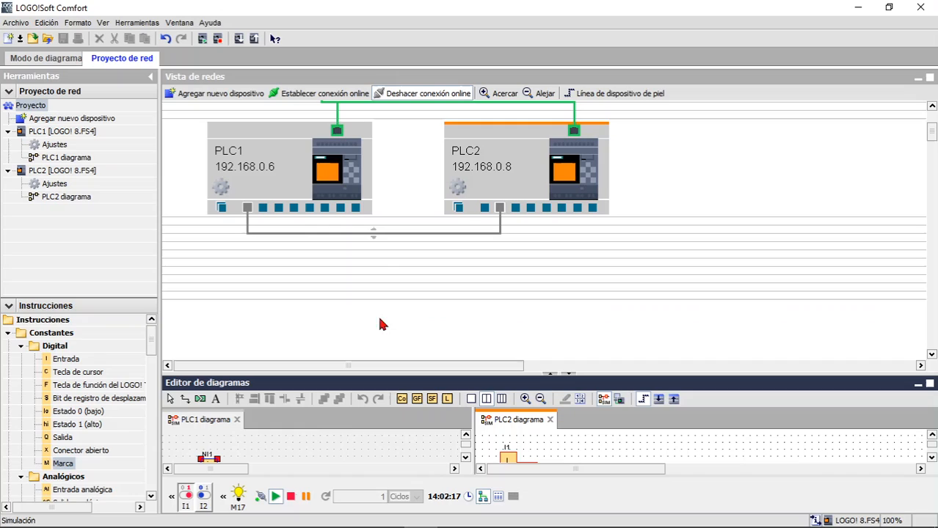
left_click(386, 235)
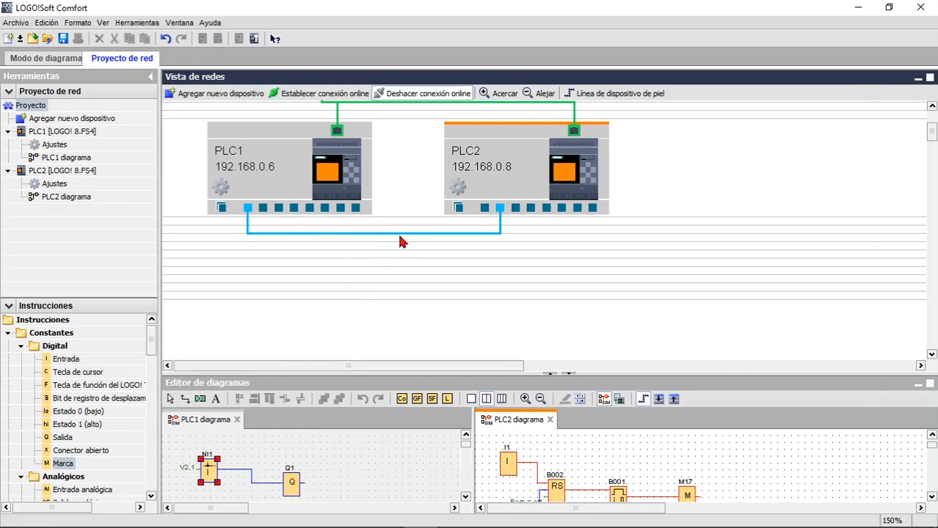
double_click(399, 233)
left_click(489, 214)
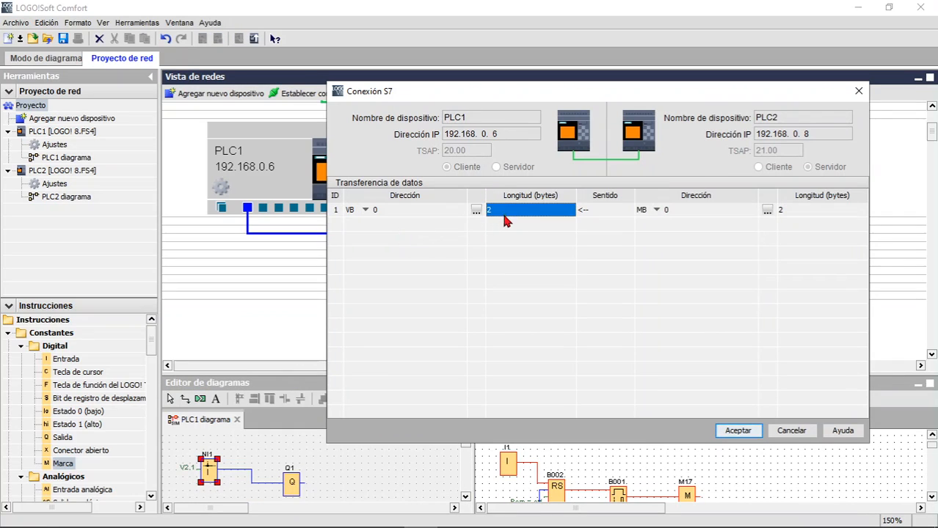
left_click(792, 210)
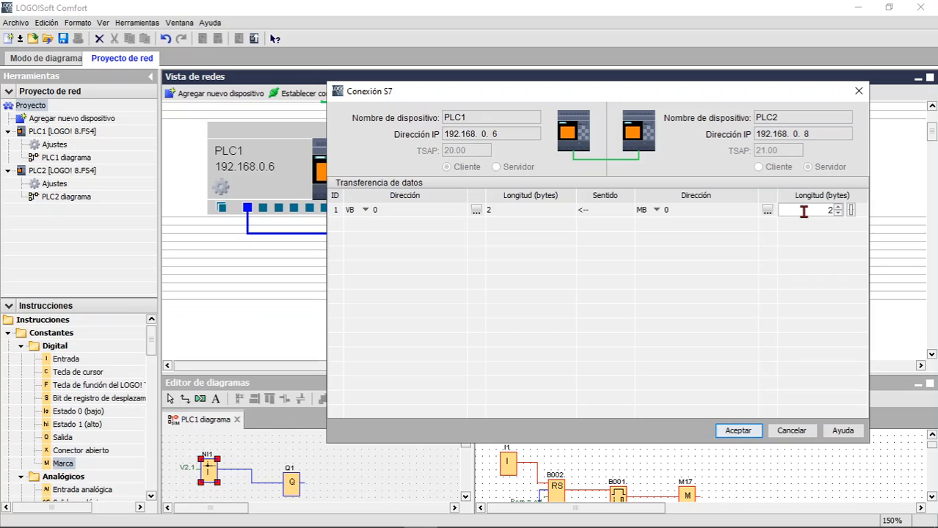
left_click(756, 430)
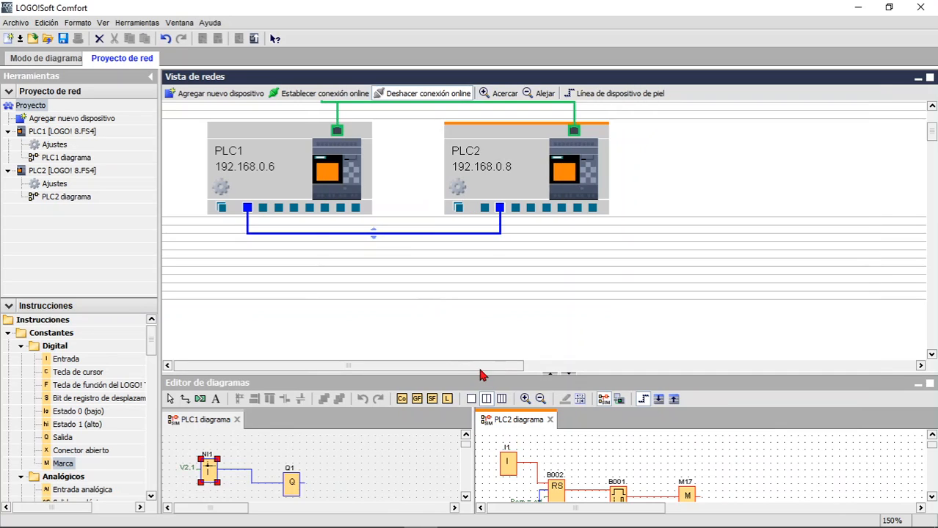
End the PLC2 simulation and make the PLC1 diagram active.
left_click_drag(478, 374, 490, 208)
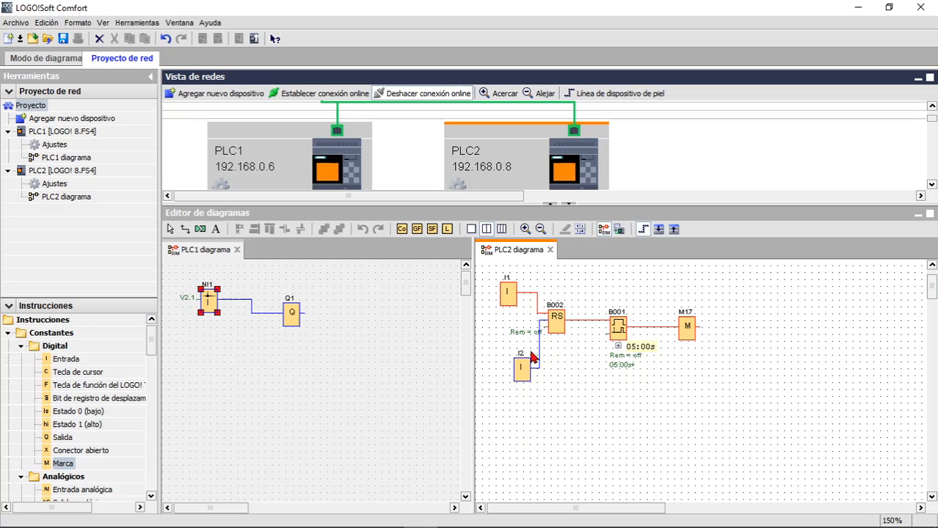
left_click(595, 251)
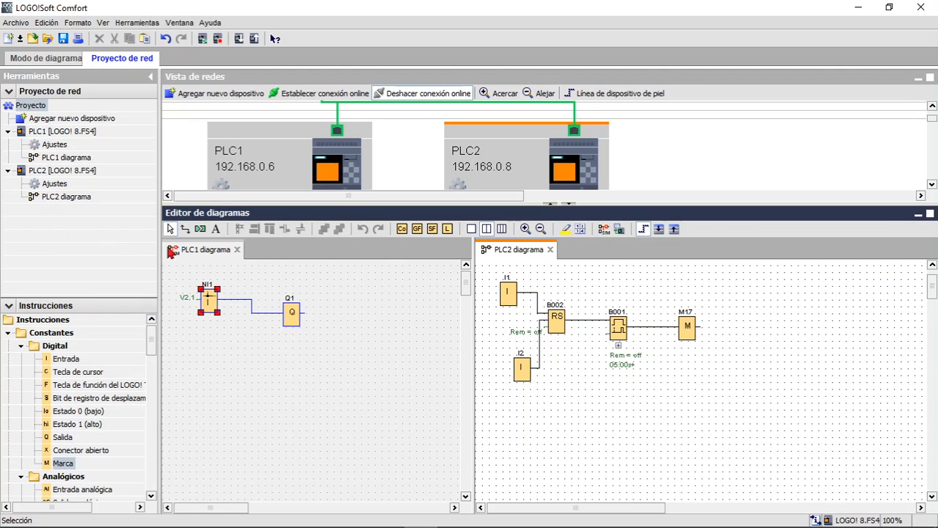
left_click(169, 248)
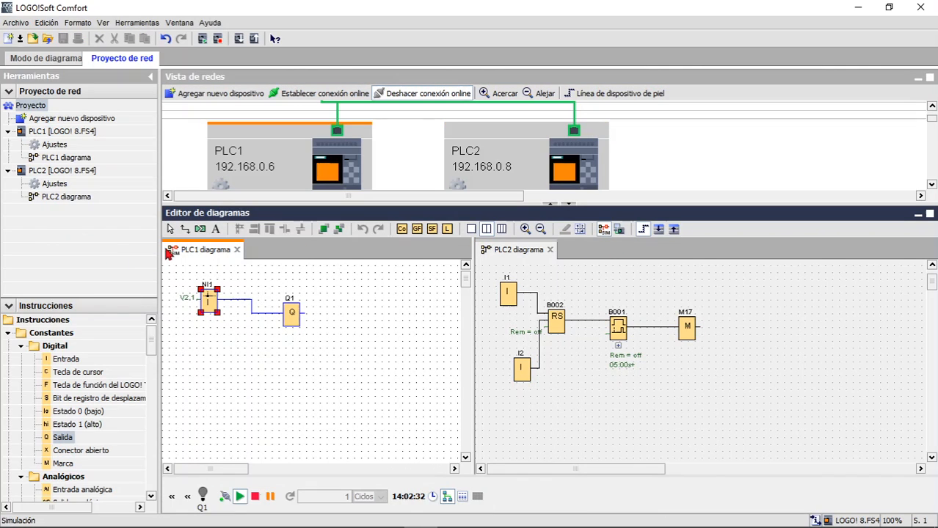
Switch to the presentation, check the byte and bit address table for marker M17, and return to LOGO!Soft Comfort.
key("alt+Tab")
left_click(535, 210)
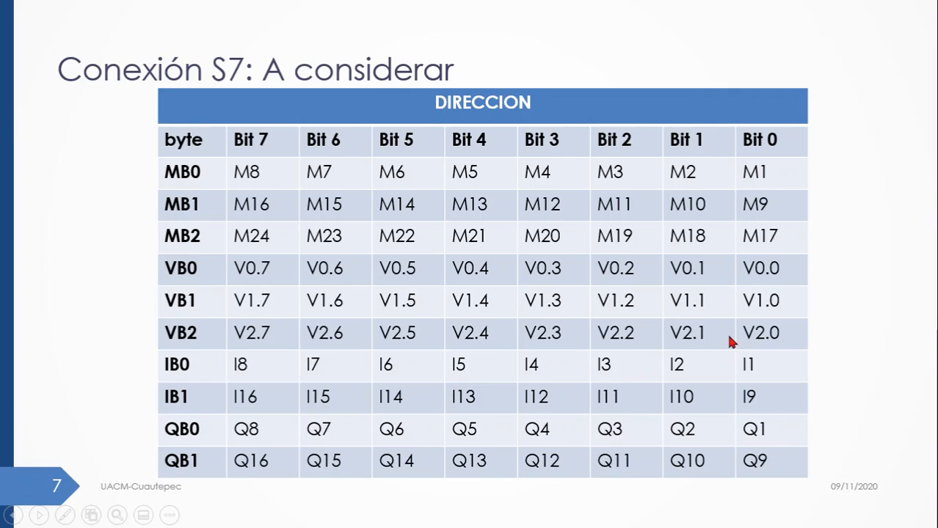
key("alt+Tab")
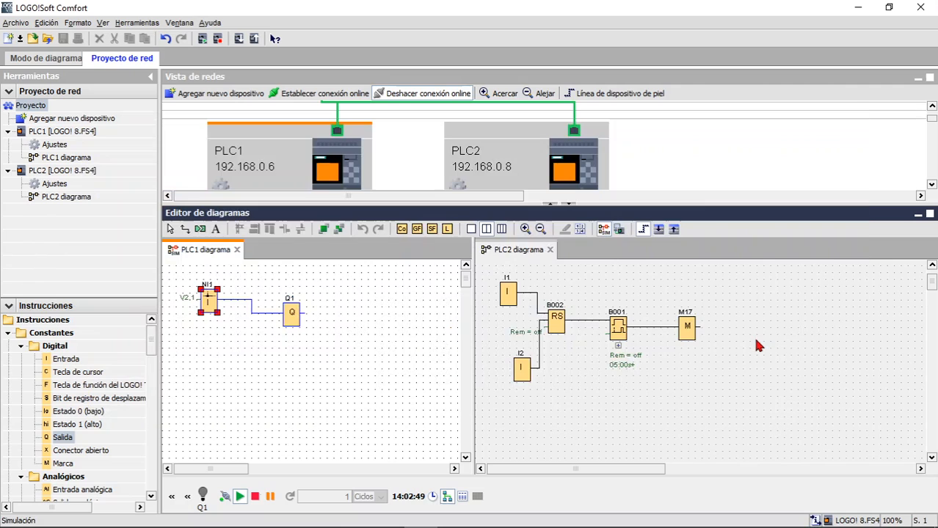
Set the bit of PLC1's network input NI1 to 0 so it reads V2.0.
double_click(208, 302)
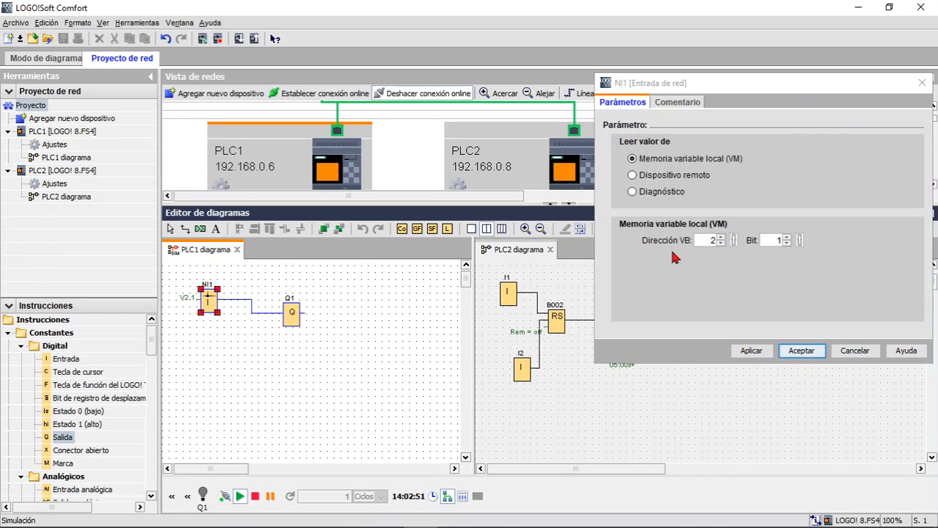
left_click(786, 238)
left_click(787, 244)
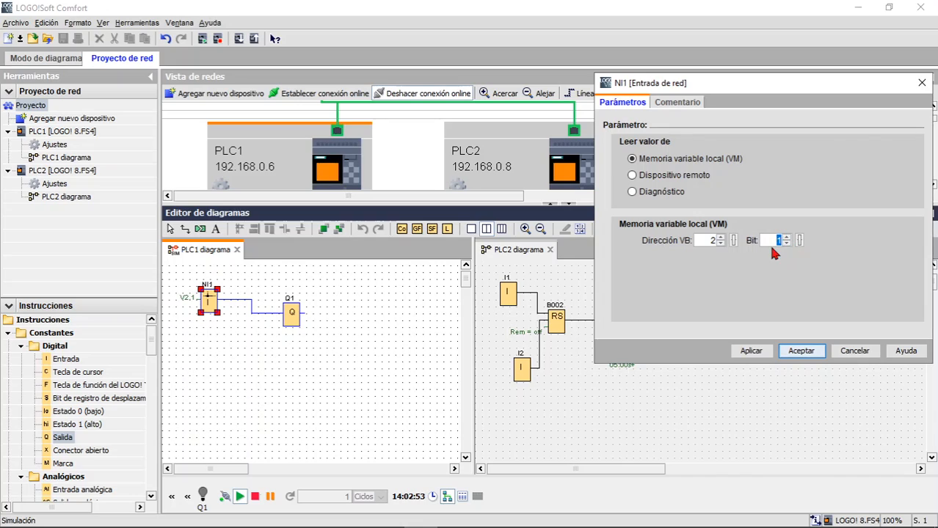
left_click(798, 353)
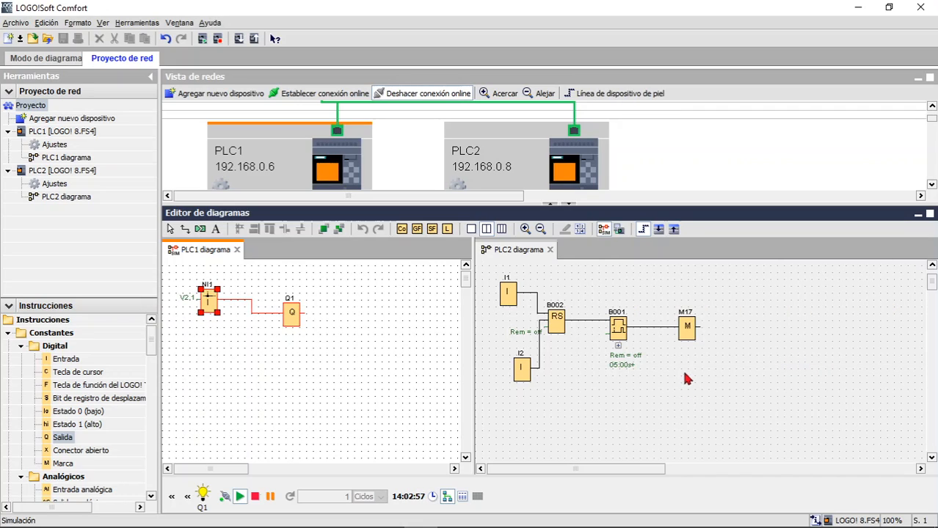
Set the data length of the first S7 transfer row to 2 bytes and accept the connection settings.
left_click_drag(598, 202, 583, 306)
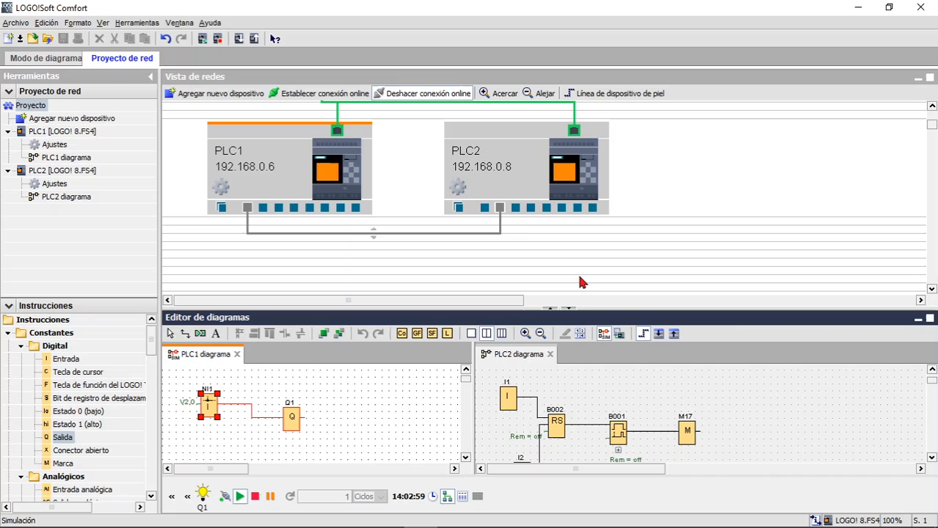
double_click(478, 232)
double_click(509, 214)
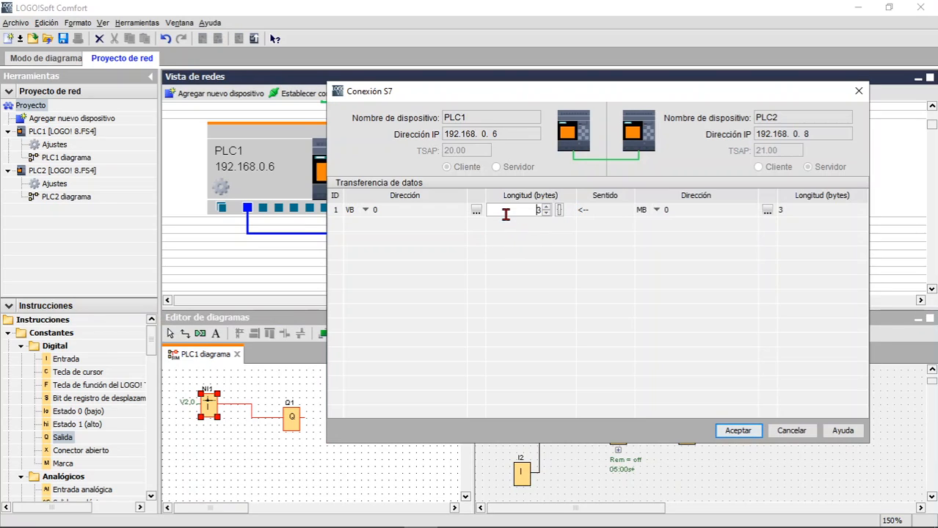
left_click_drag(505, 213, 551, 213)
type("2")
double_click(786, 210)
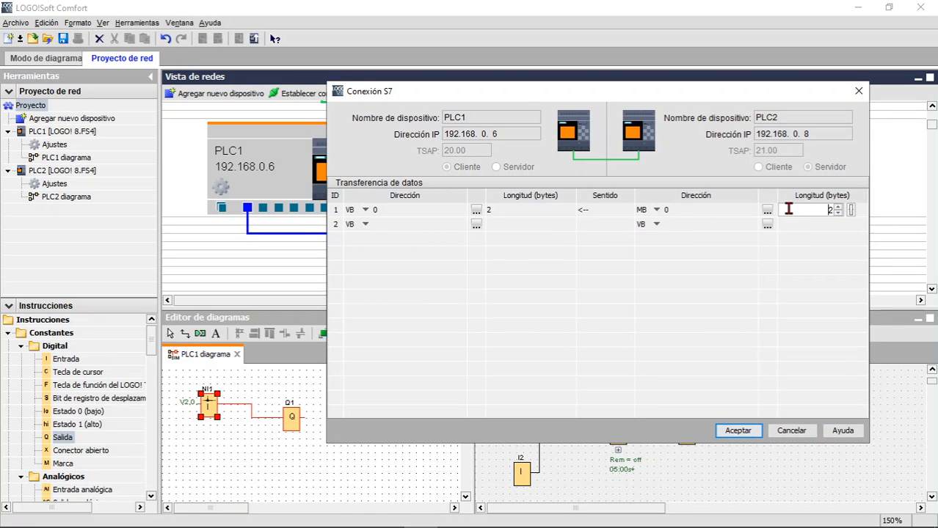
left_click(738, 430)
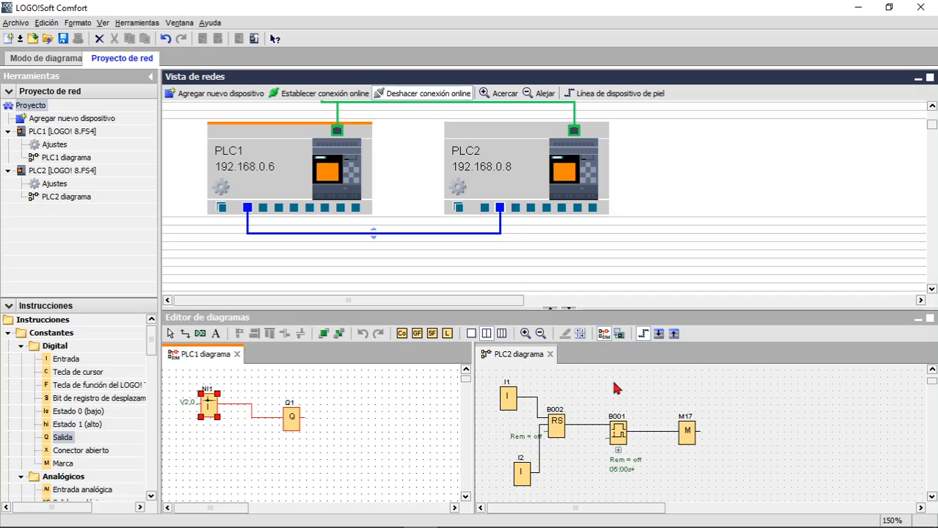
Restart the PLC2 simulation, and end the simulations of both the PLC1 and PLC2 diagrams.
left_click(602, 354)
left_click(603, 333)
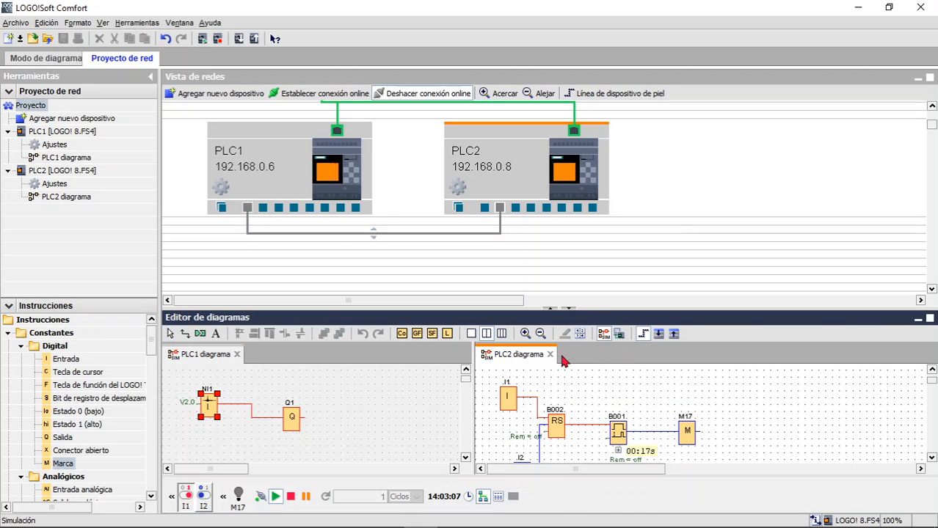
left_click(206, 357)
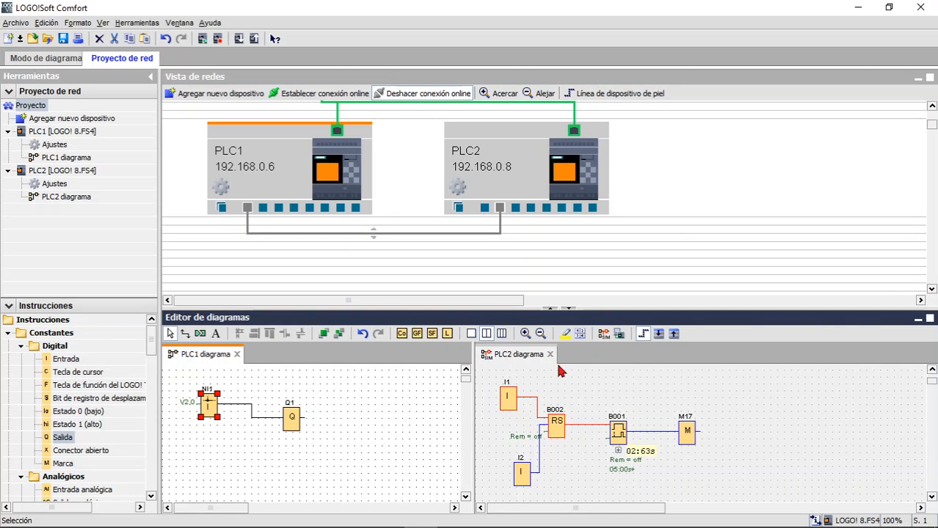
left_click(519, 355)
left_click(606, 336)
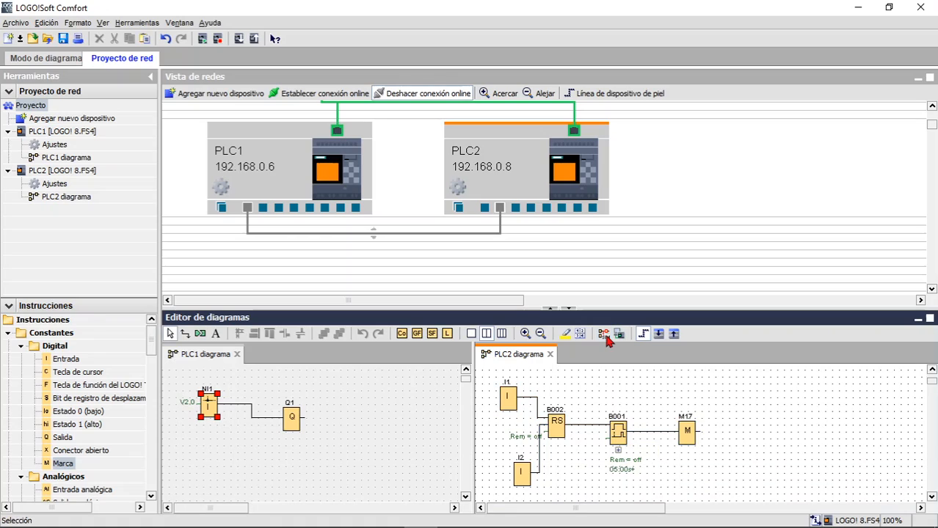
left_click(606, 336)
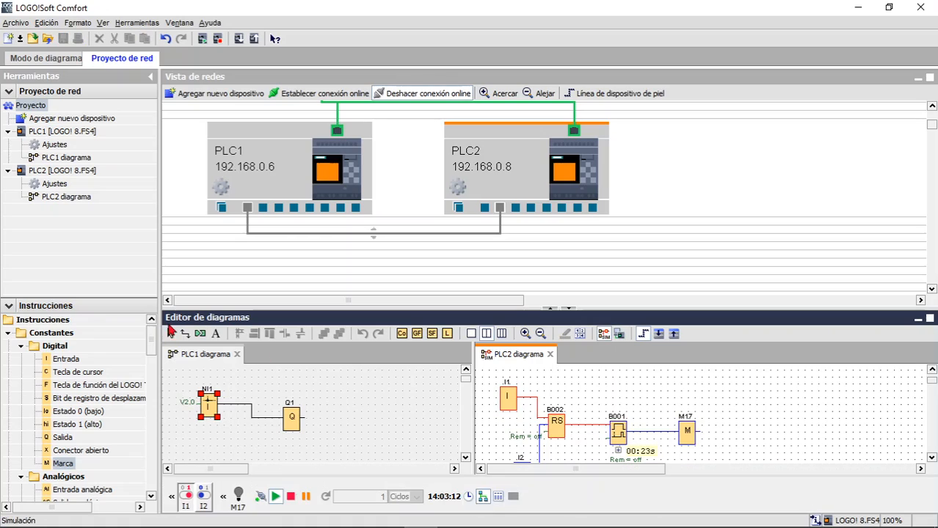
left_click(603, 334)
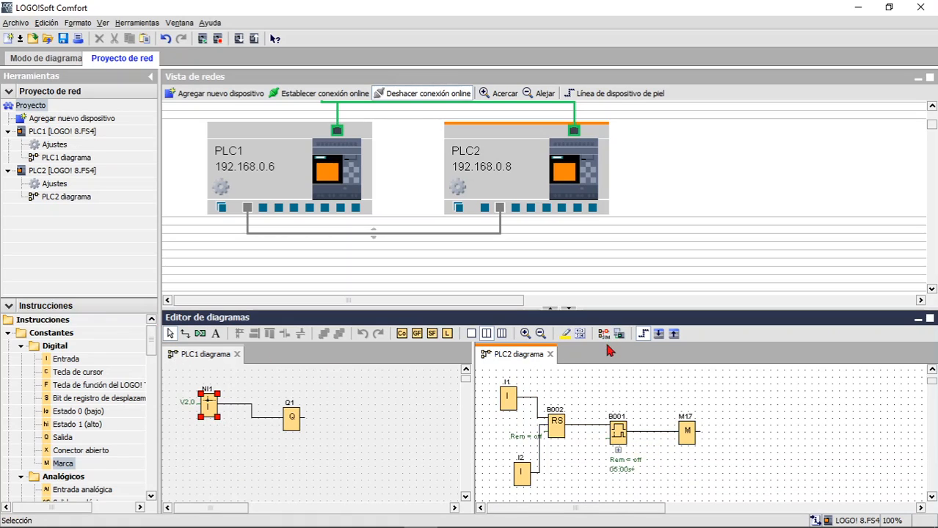
Start the simulations of the PLC1 and PLC2 diagrams, and end the PLC2 simulation.
left_click(203, 358)
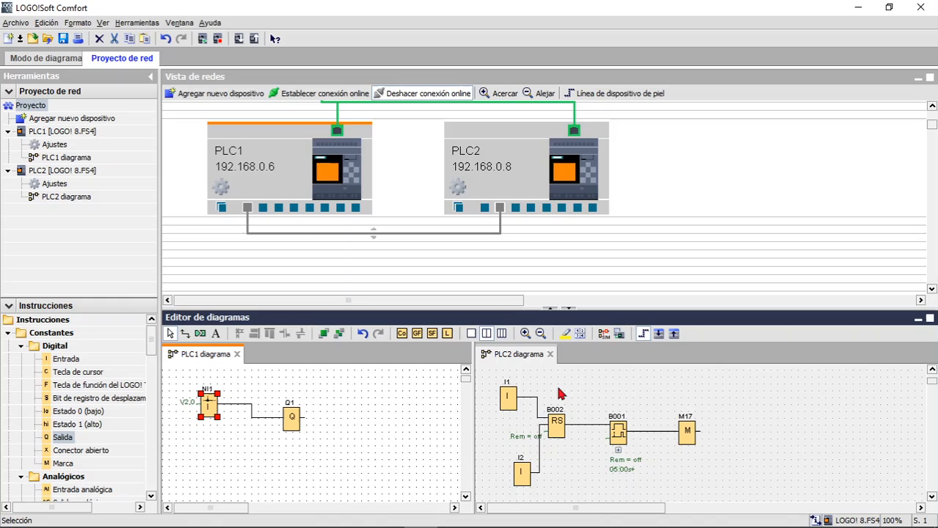
left_click(603, 334)
left_click(527, 355)
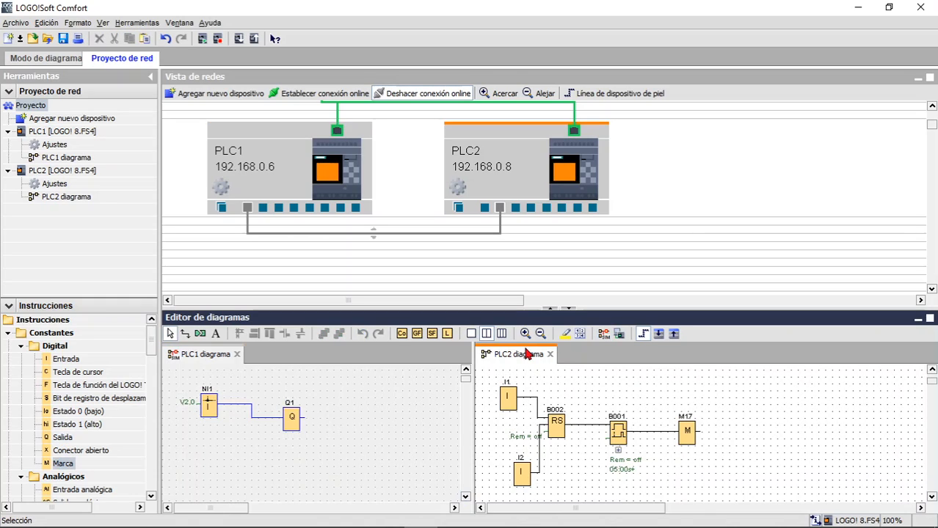
left_click(603, 334)
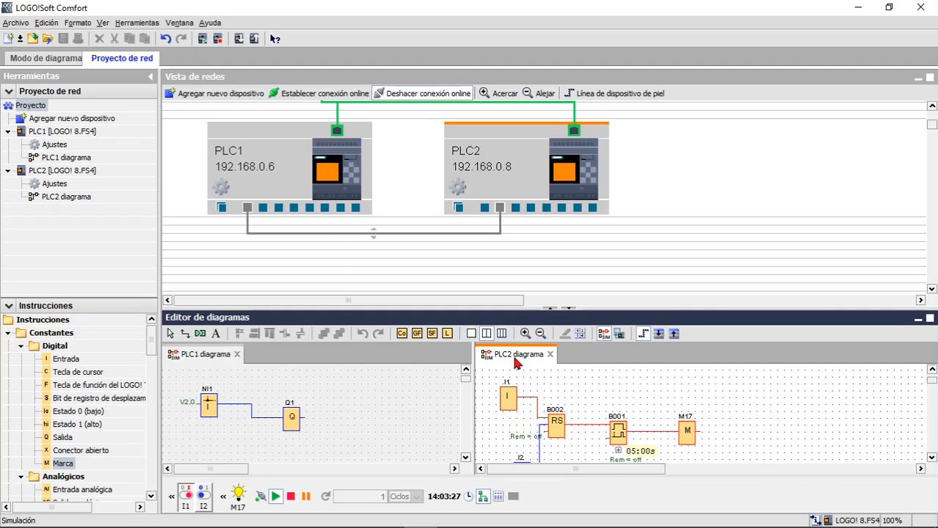
left_click(604, 334)
Set the data length of the first S7 transfer row between PLC1 and PLC2 to 3 bytes, accept it, and restart the PLC2 simulation.
left_click(472, 233)
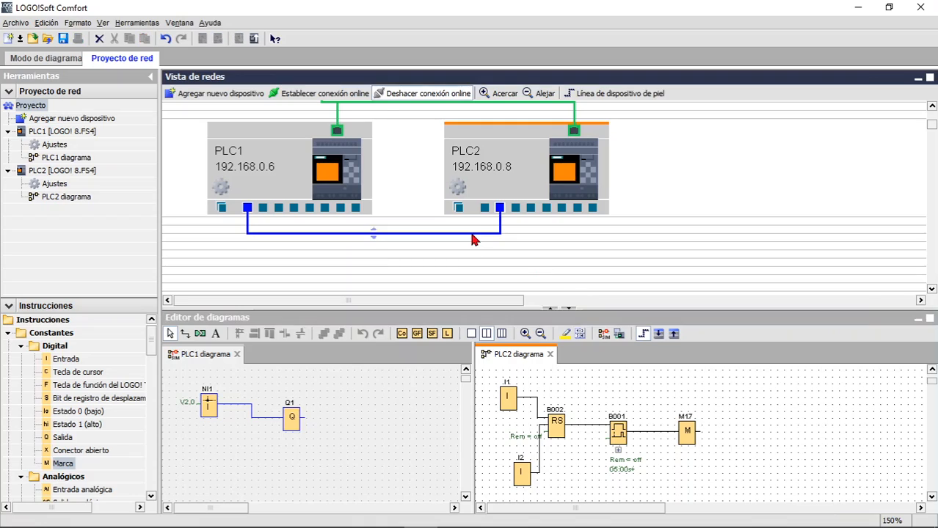
double_click(472, 235)
left_click(496, 211)
left_click(494, 211)
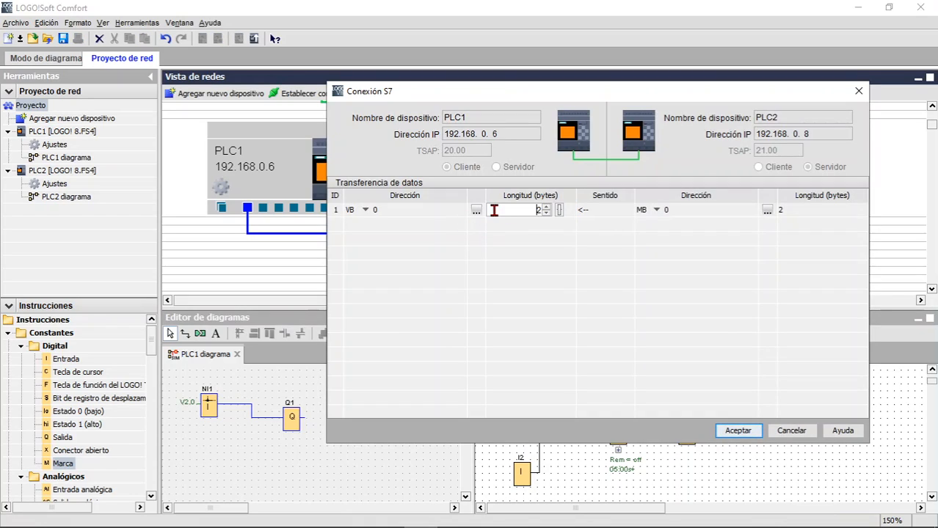
key("BackSpace")
left_click(811, 210)
type("3")
left_click(738, 430)
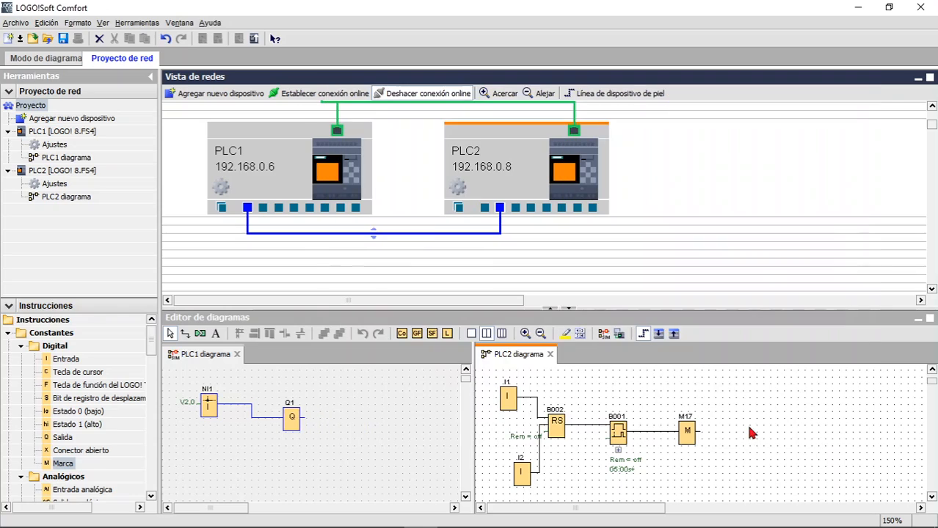
left_click(603, 334)
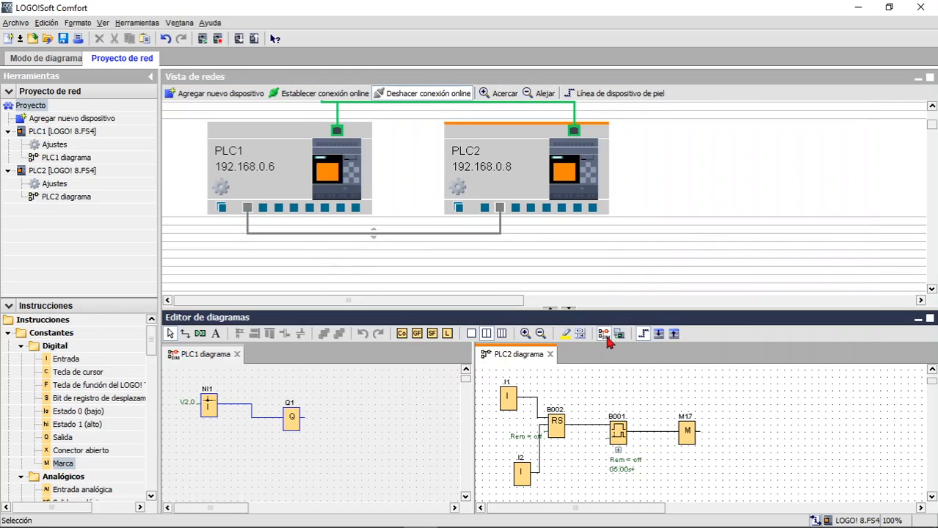
left_click(194, 354)
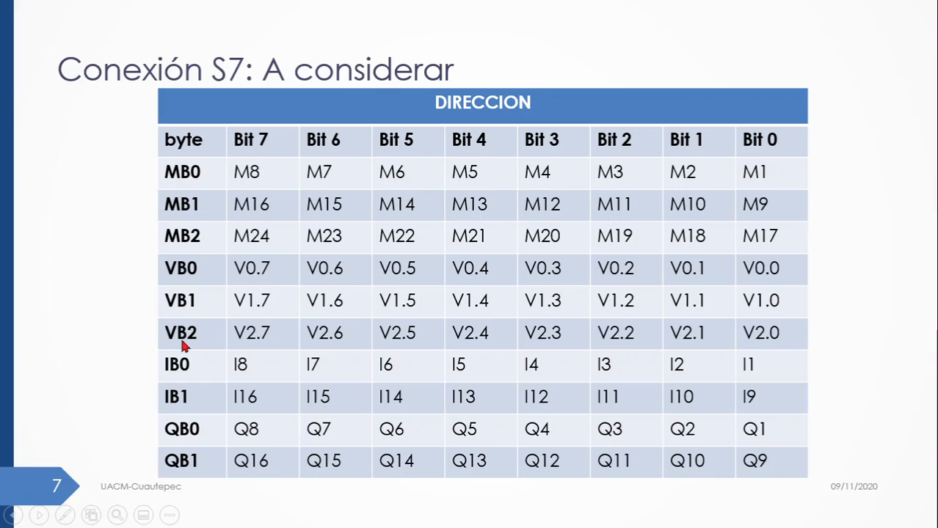
Switch to the PowerPoint presentation and restart the slide show at the byte and bit address table on slide 7.
key("Escape")
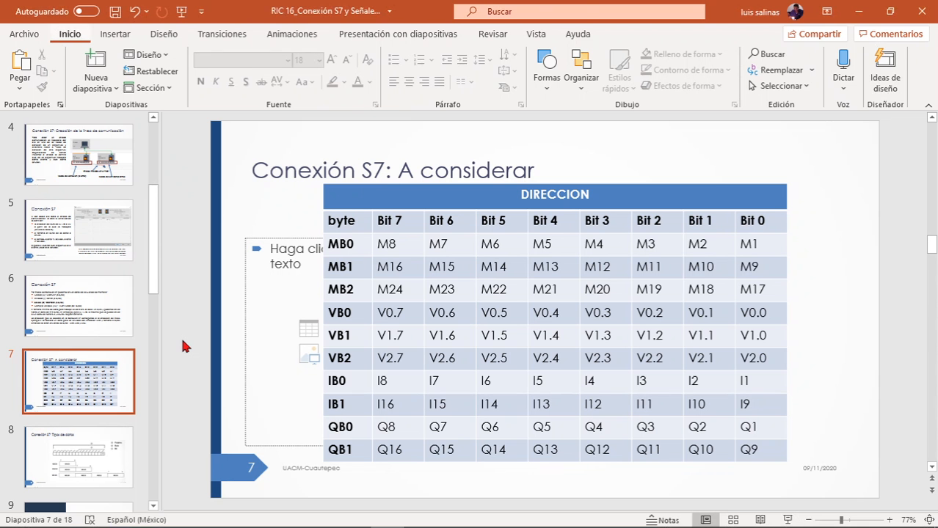
left_click(788, 520)
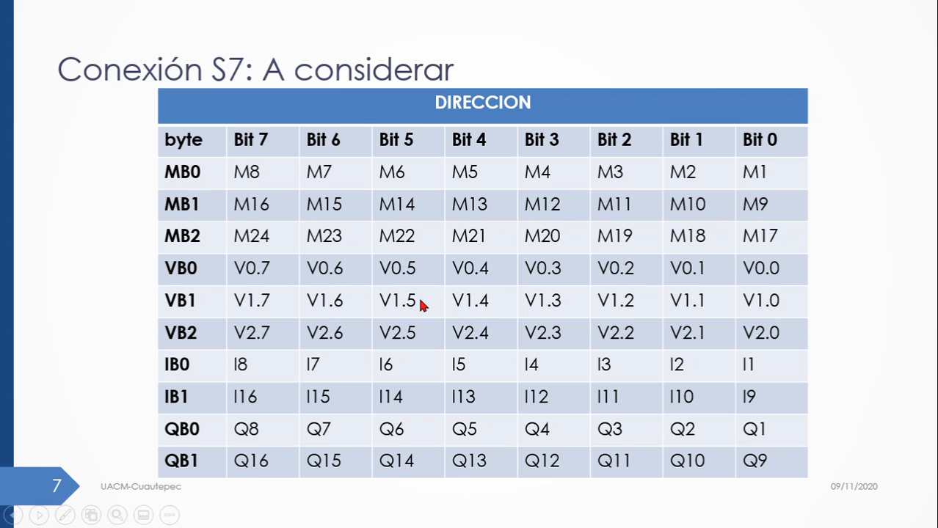